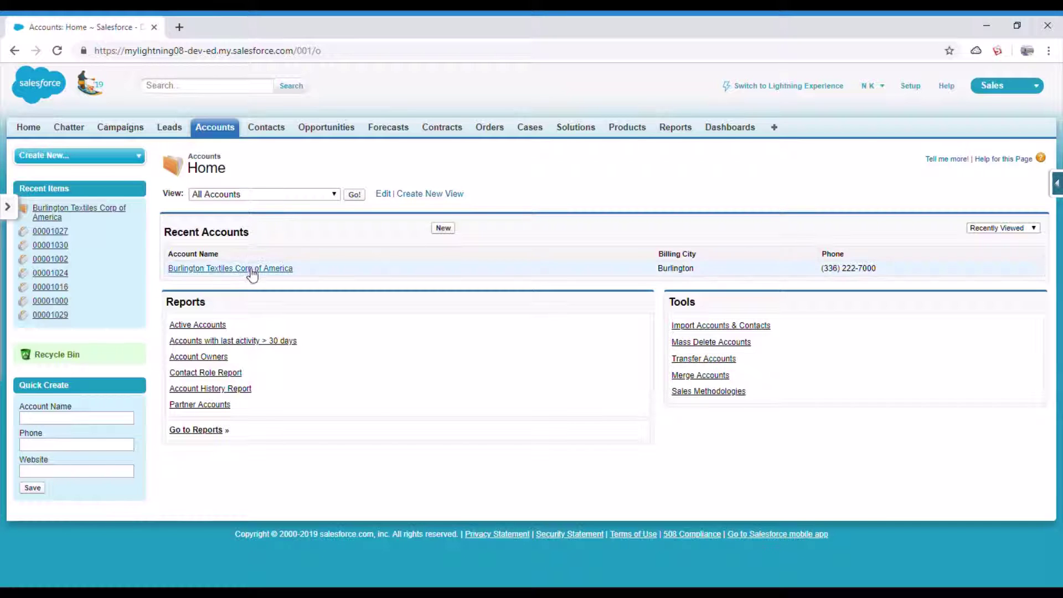
click(251, 269)
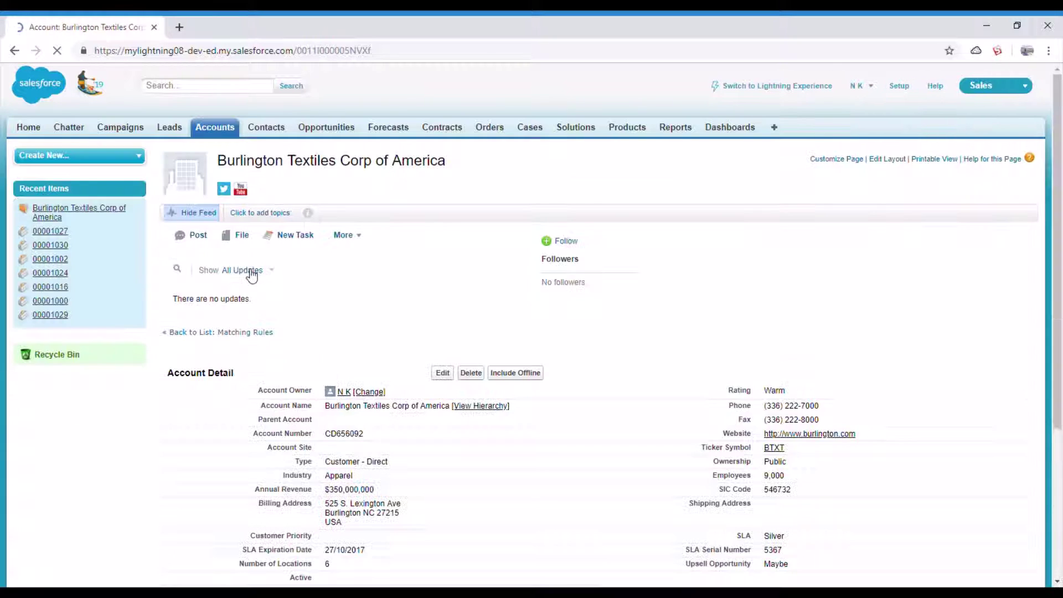
scroll(570, 368, down, 3)
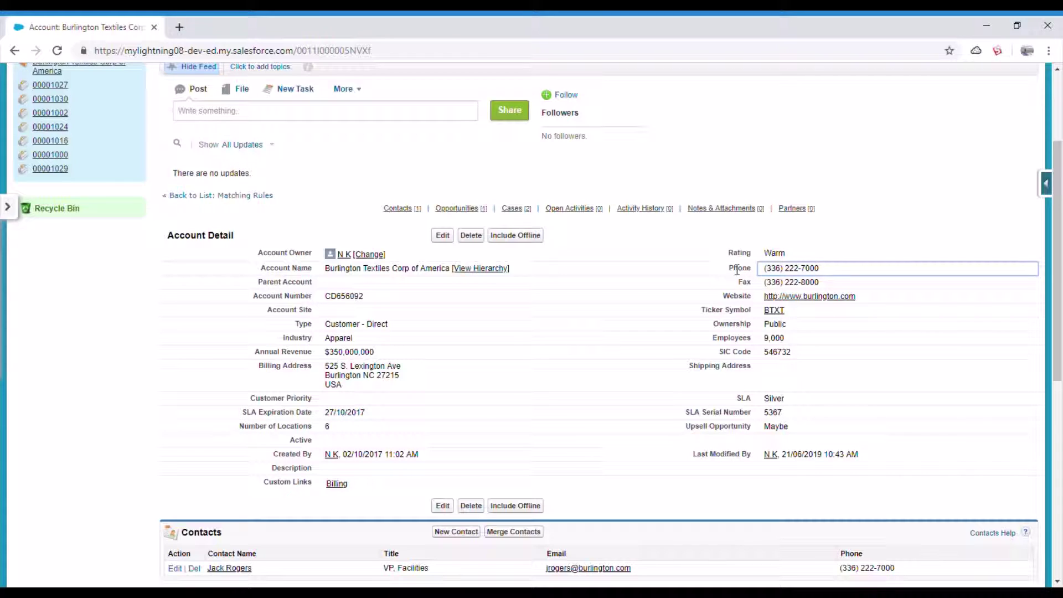
scroll(443, 141, up, 3)
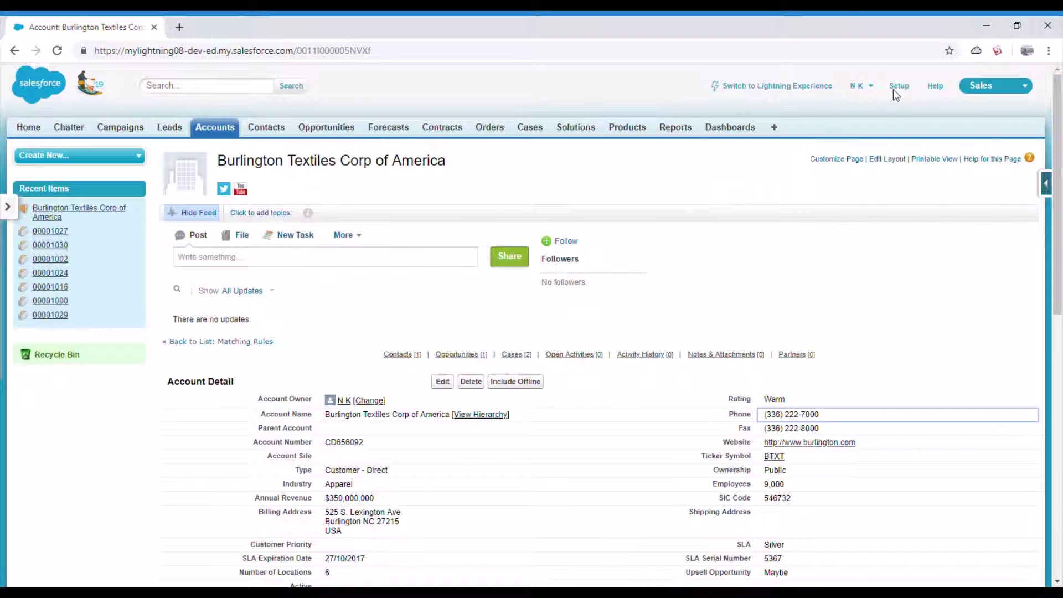
Step: Duplicate the account's browser tab so the account page is open in a second tab
right_click(109, 26)
click(153, 73)
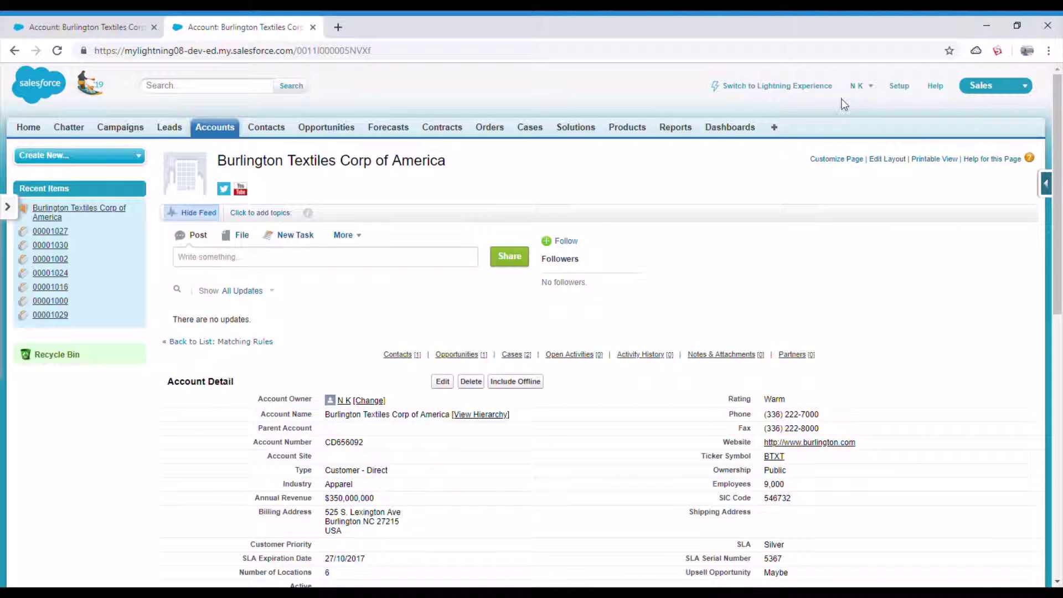
scroll(355, 182, down, 5)
scroll(363, 185, up, 4)
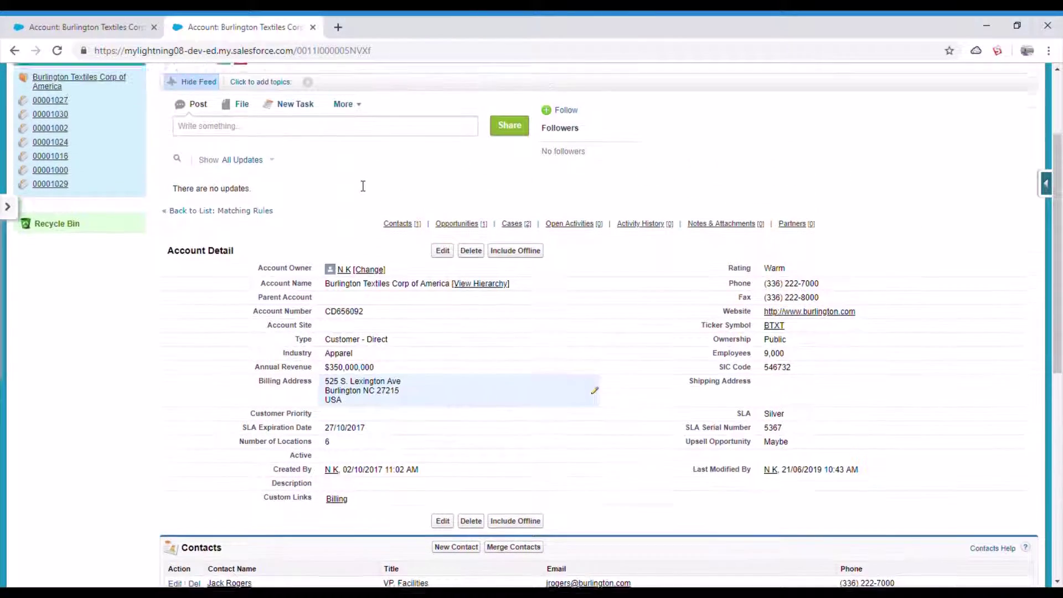
scroll(363, 185, up, 2)
scroll(361, 185, down, 2)
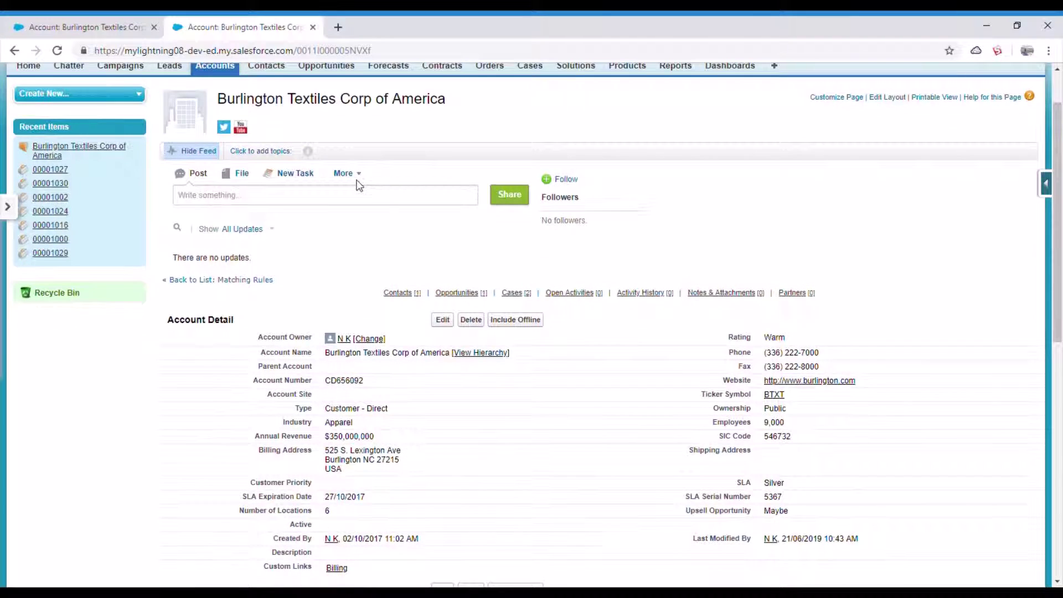
scroll(359, 185, up, 1)
scroll(359, 185, up, 1)
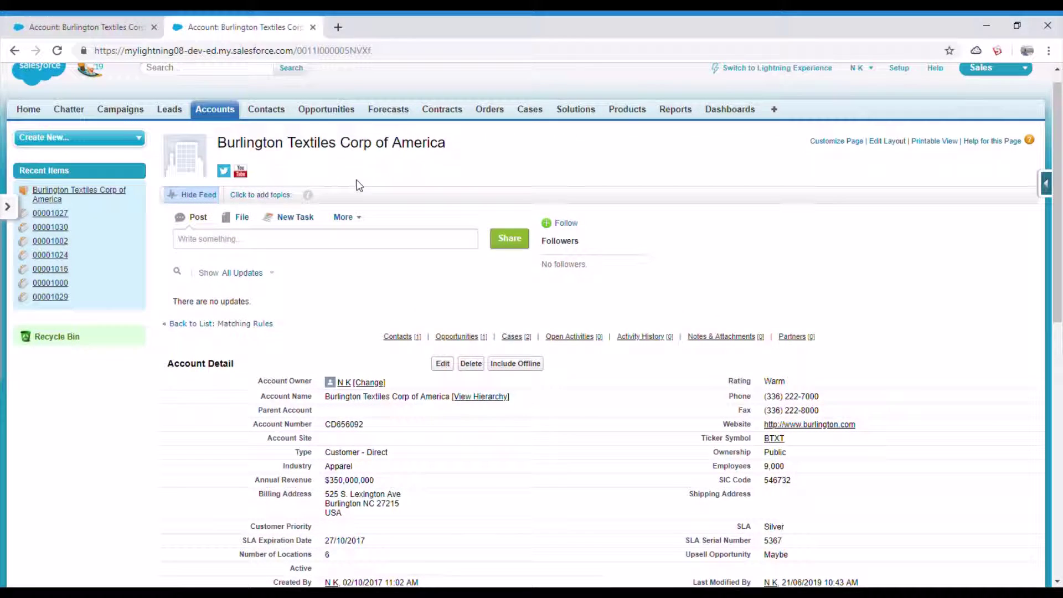
Step: From Setup, find Matching Rules with 'matc' and begin a new rule on the Account object
click(902, 69)
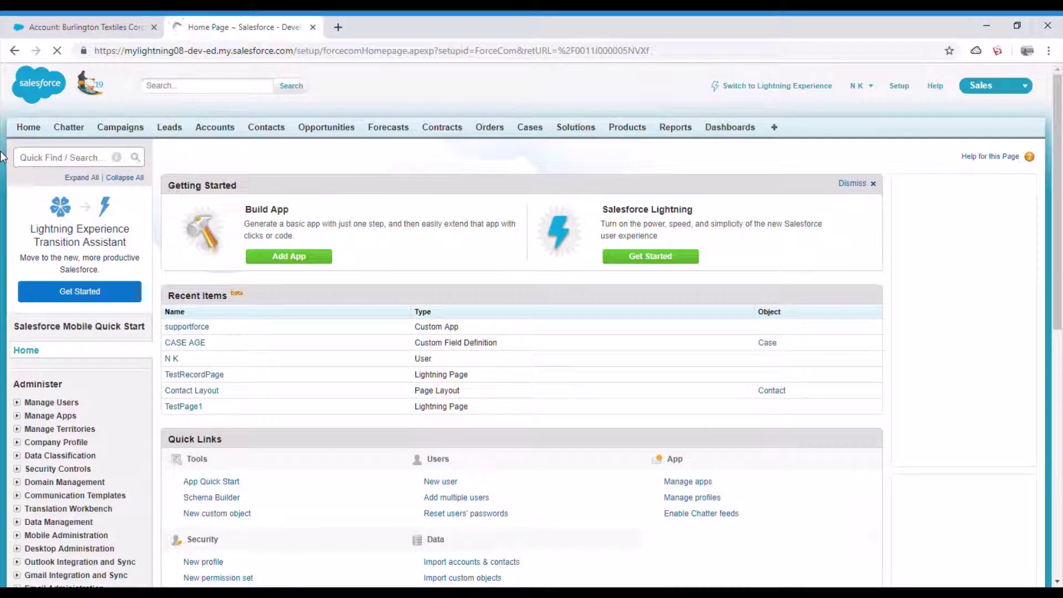
click(49, 160)
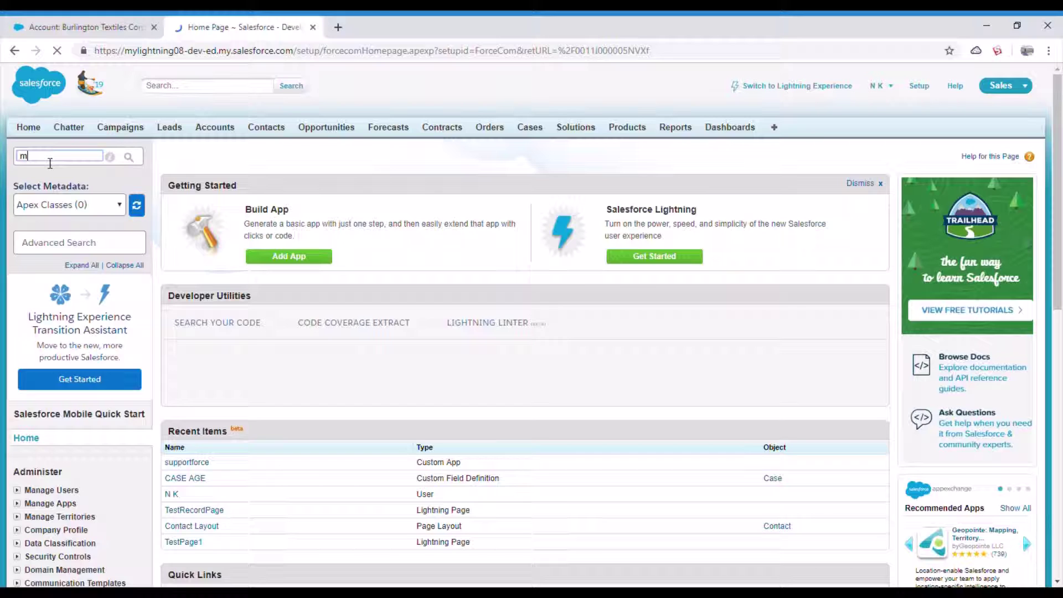
text(matc)
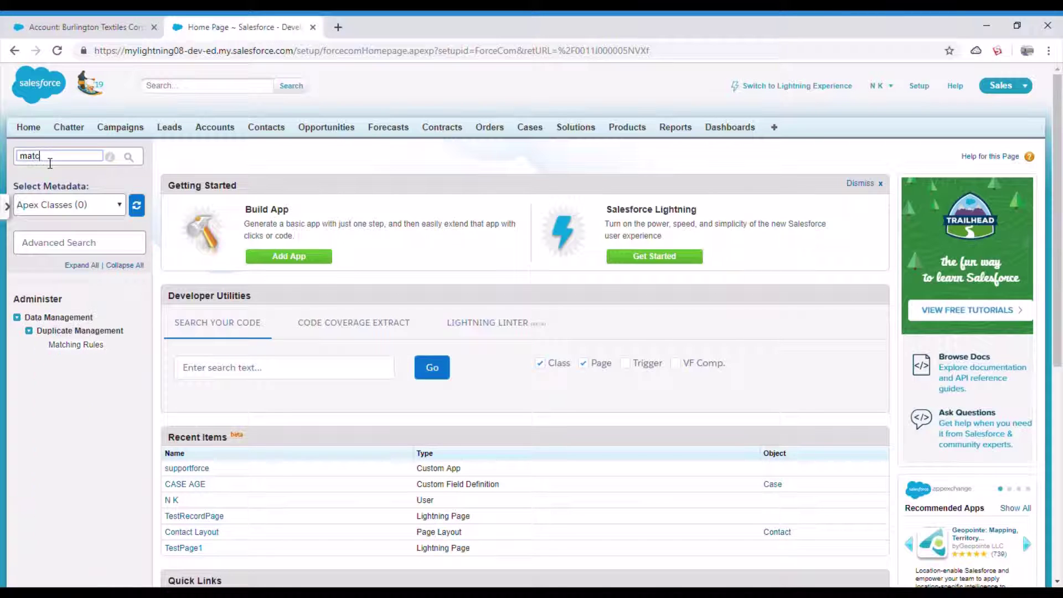
click(87, 345)
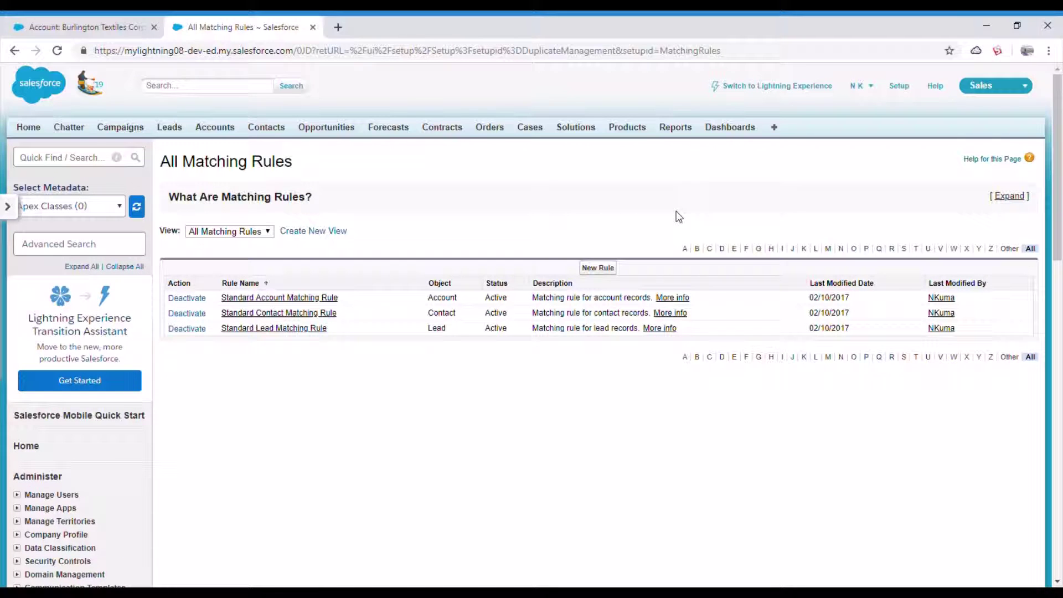
click(602, 272)
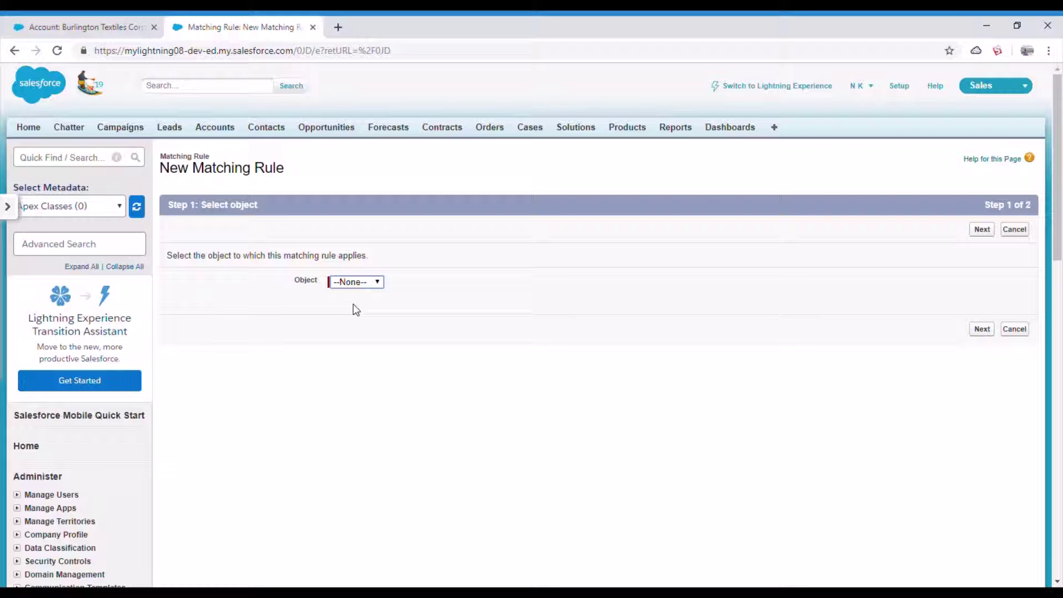
key(Down)
click(983, 331)
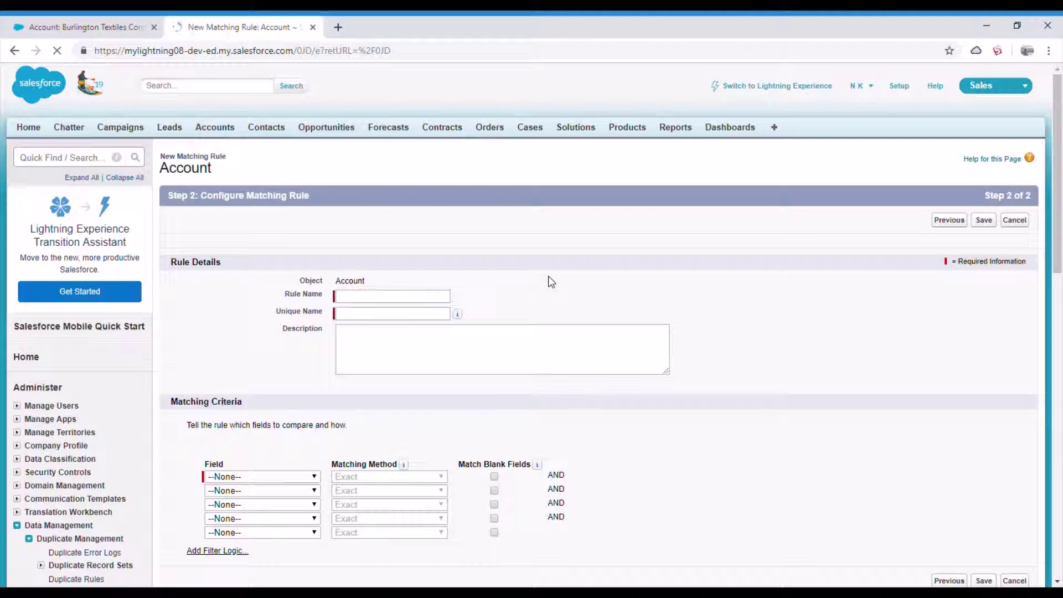
Step: Name the rule 'Uniqu phone' and reuse its unique name as the description
click(364, 303)
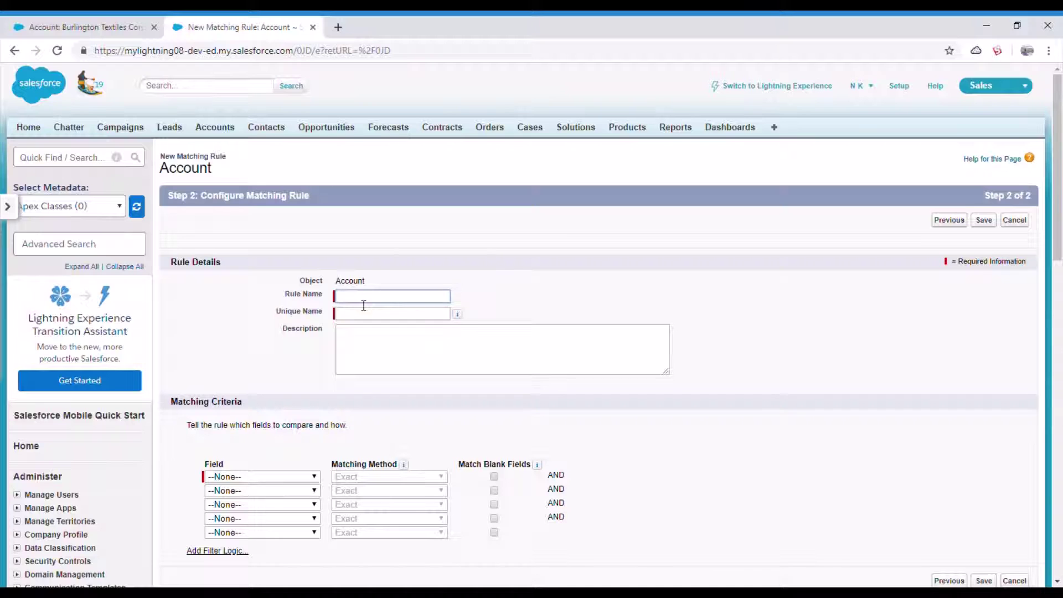
text(Uniqu phone)
click(372, 314)
click(379, 344)
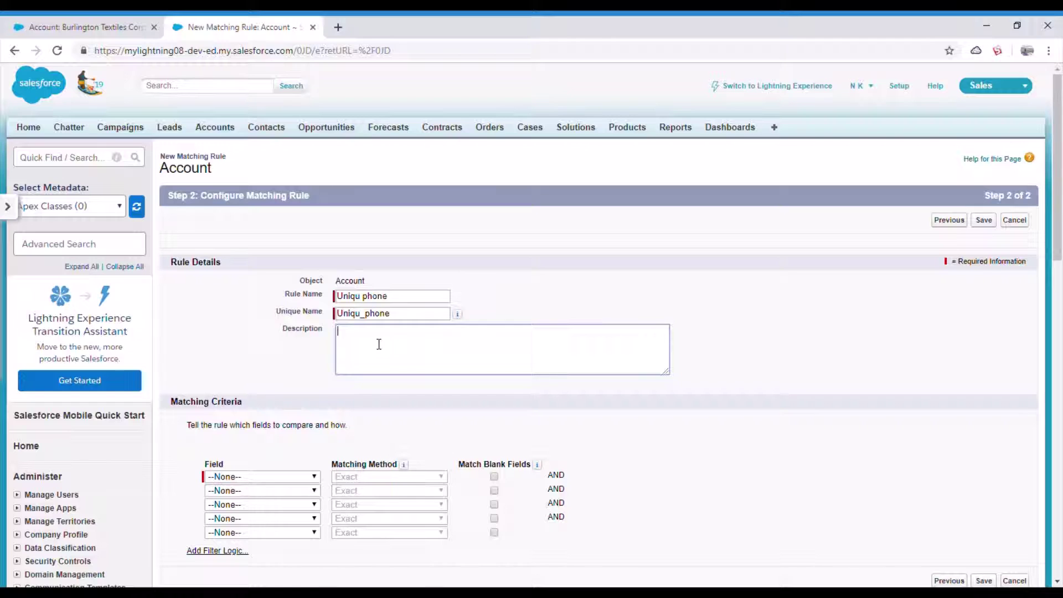
key(ctrl+shift+Tab)
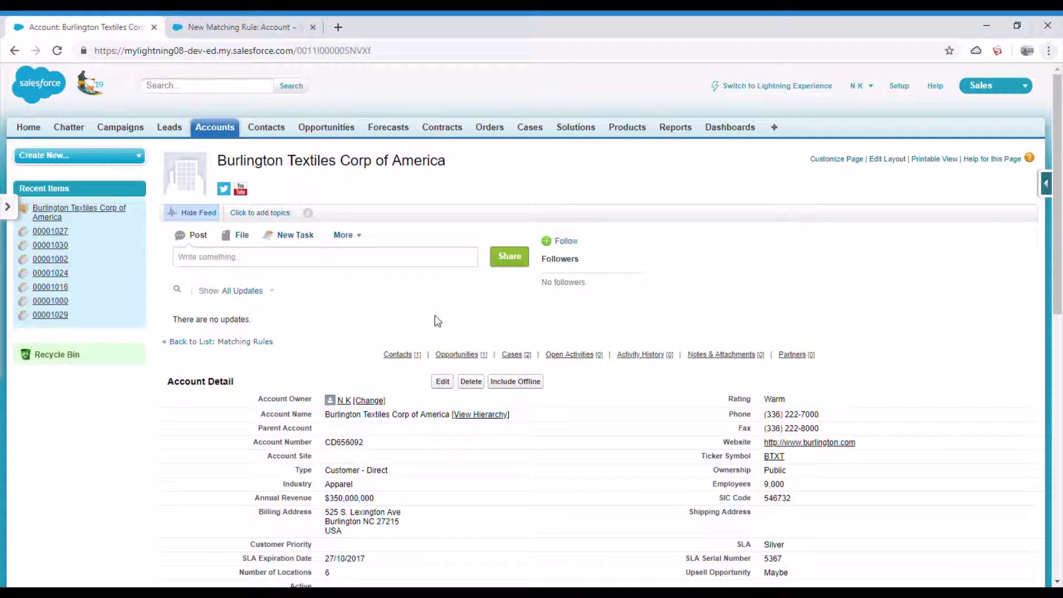
click(235, 25)
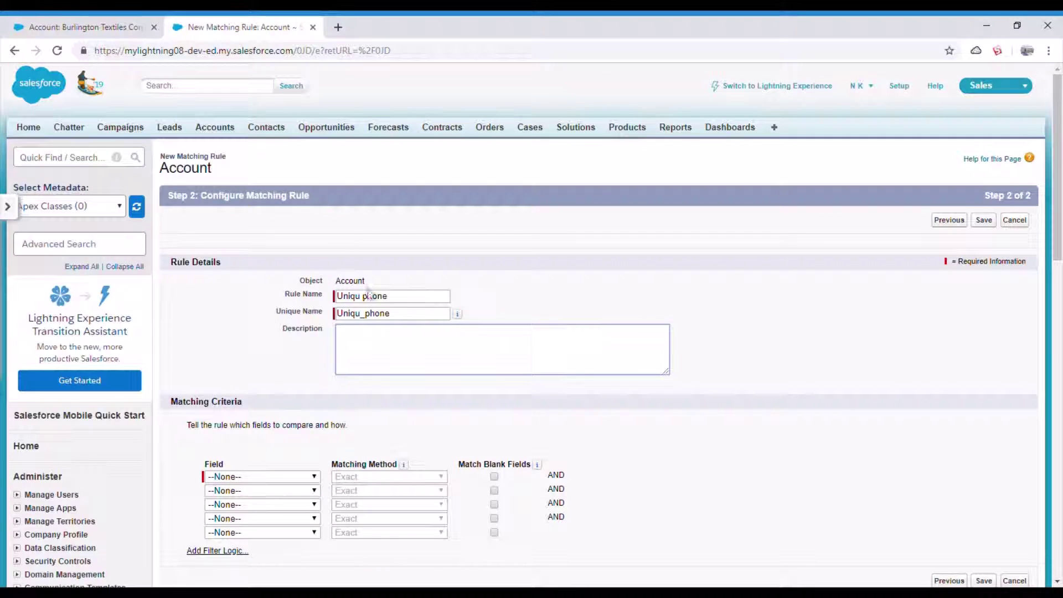
double_click(384, 314)
key(ctrl+c)
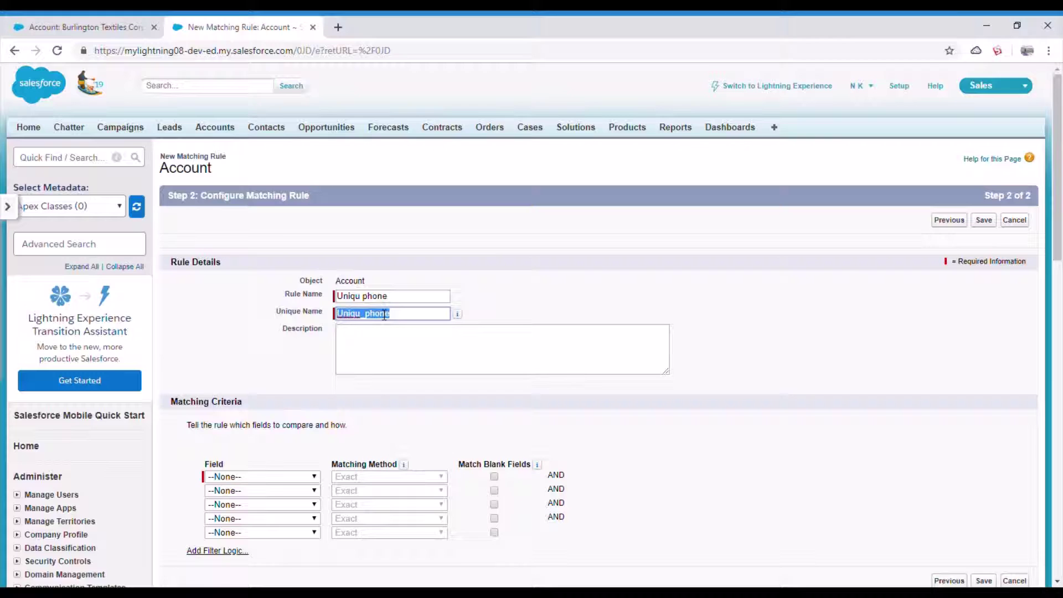
click(405, 345)
key(ctrl+v)
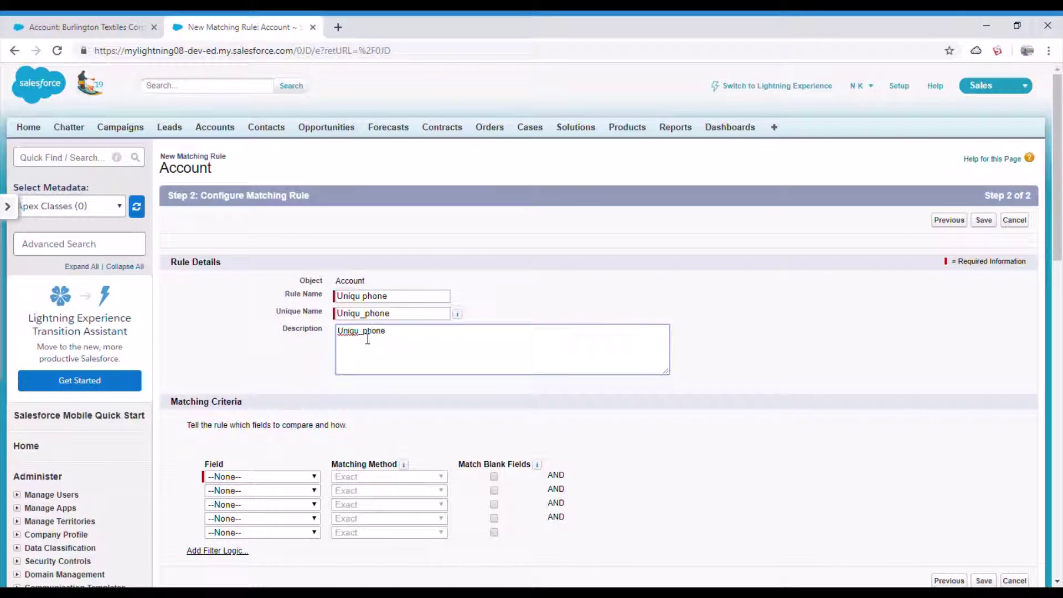
text(e)
Step: Match on the Phone field with Exact matching and save the rule
scroll(332, 475, down, 3)
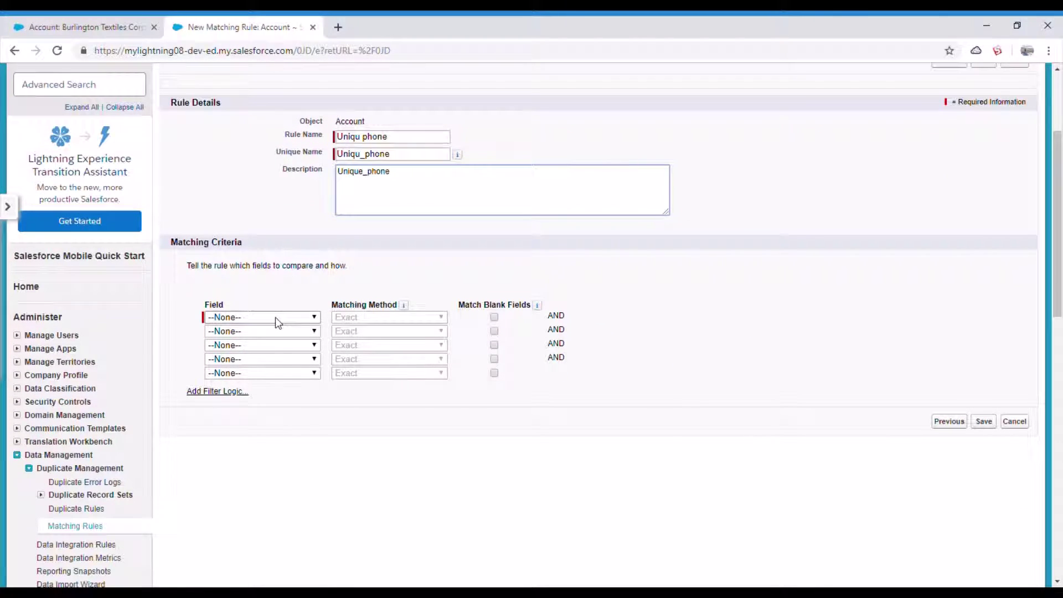
key(Tab)
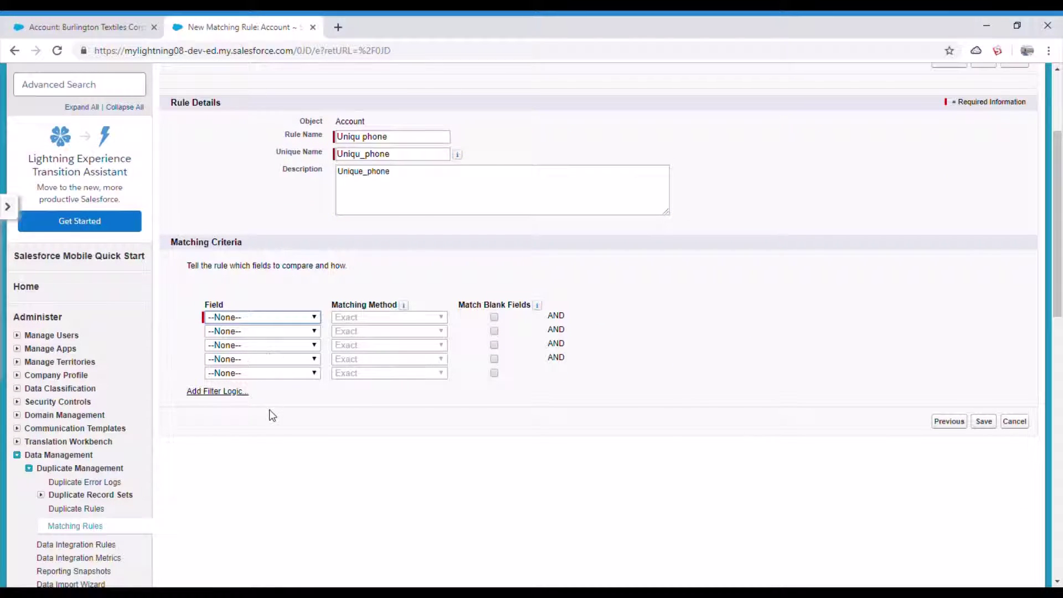
text(ph)
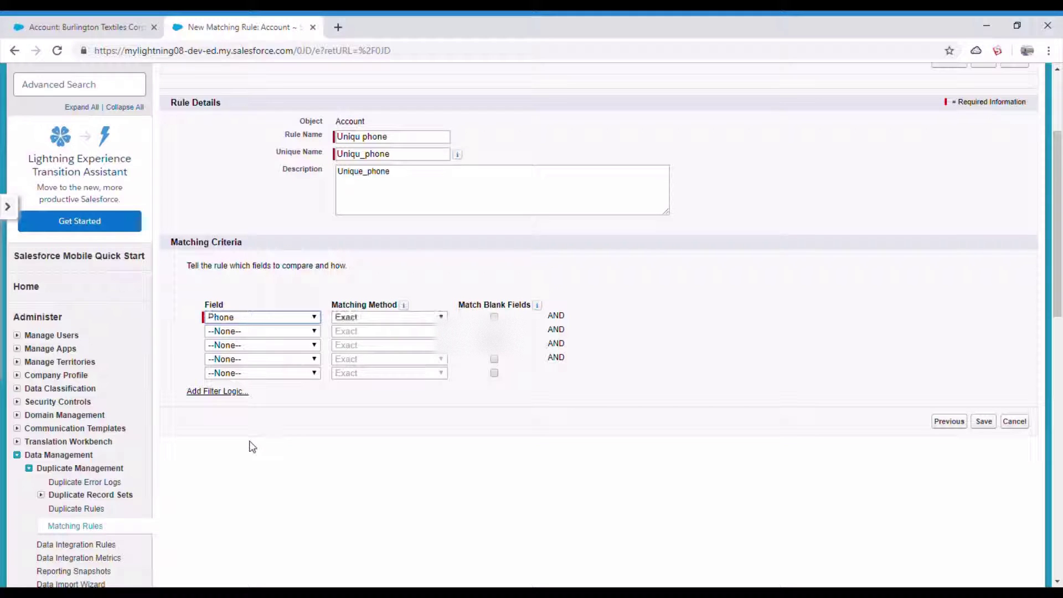
key(Tab)
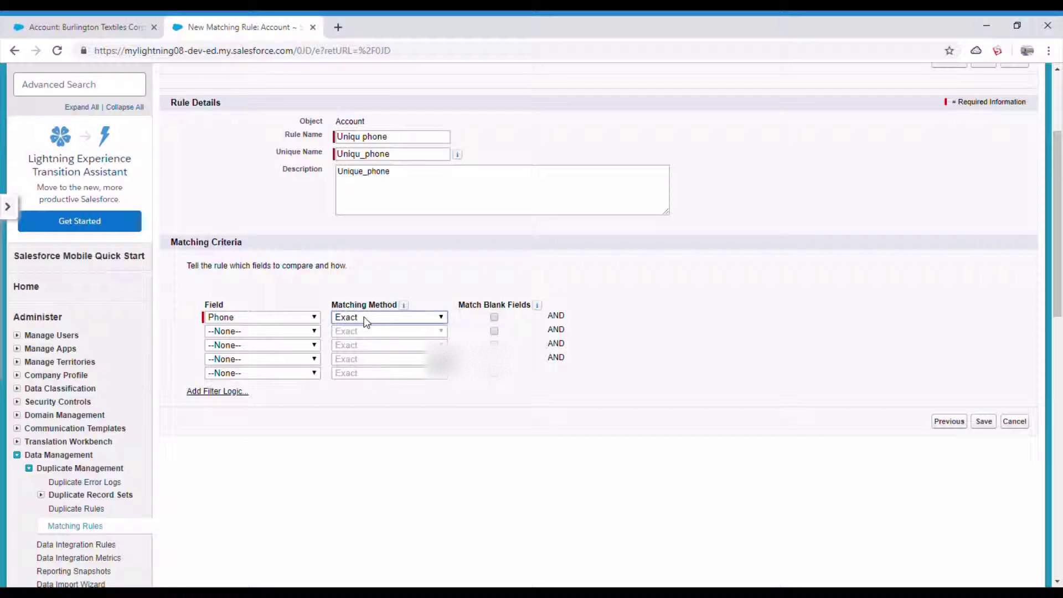
key(Down)
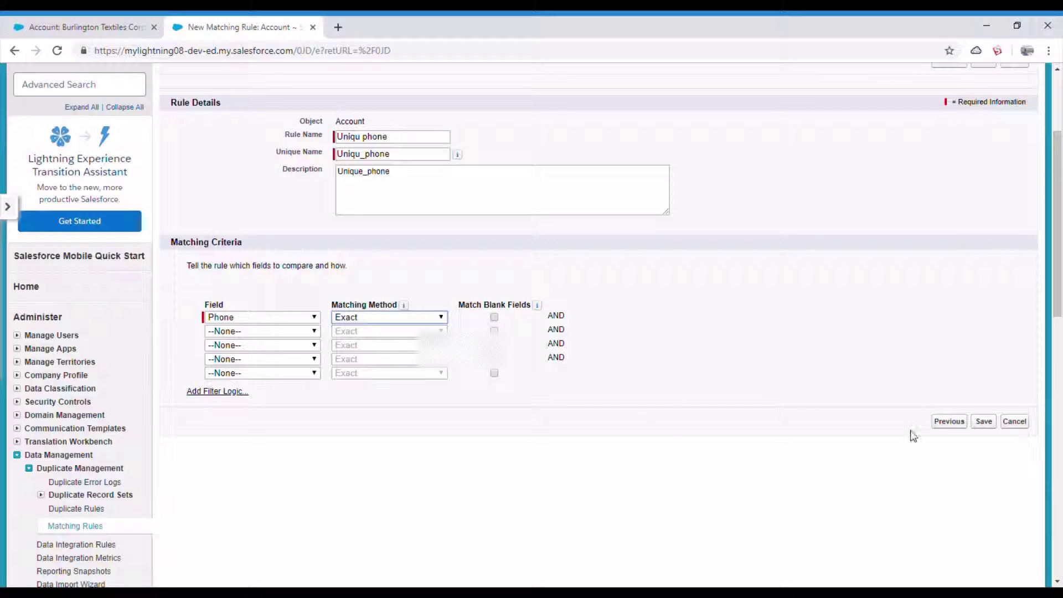
click(994, 428)
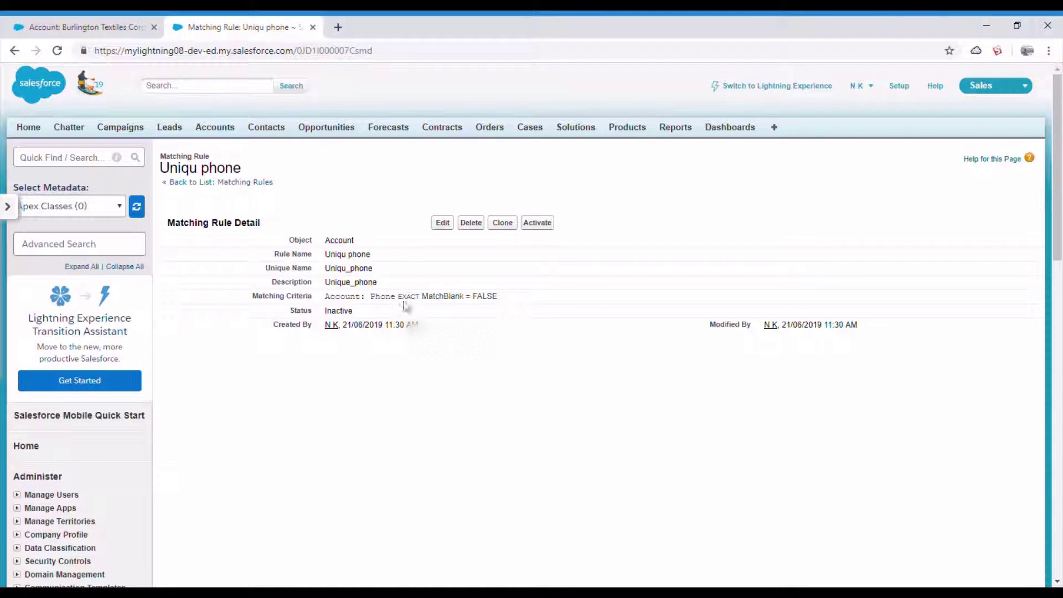
Step: Activate the Uniqu phone matching rule and confirm the activation notice
double_click(485, 296)
click(535, 452)
click(538, 226)
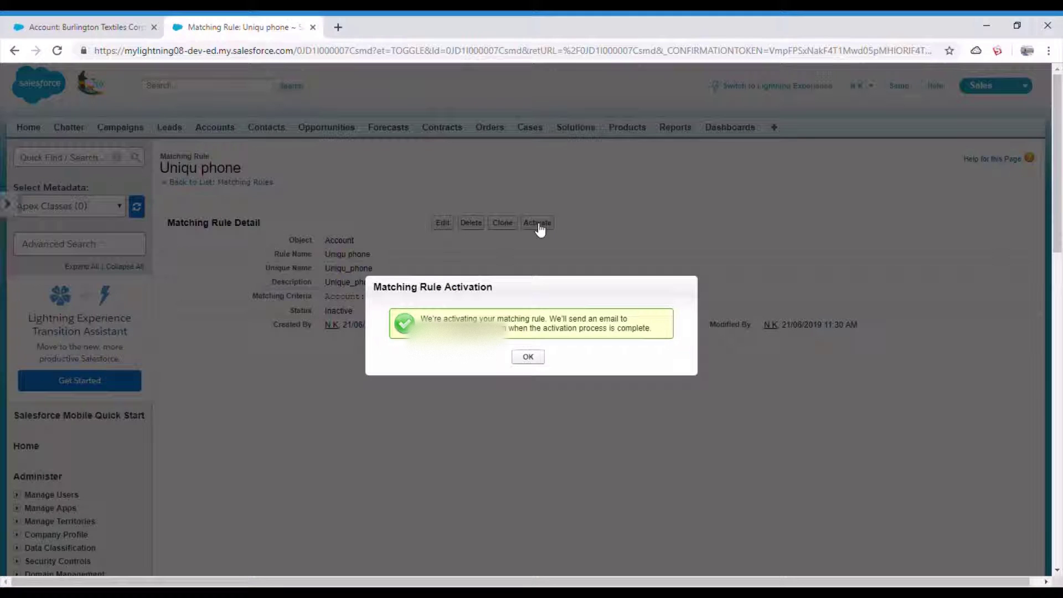
click(525, 358)
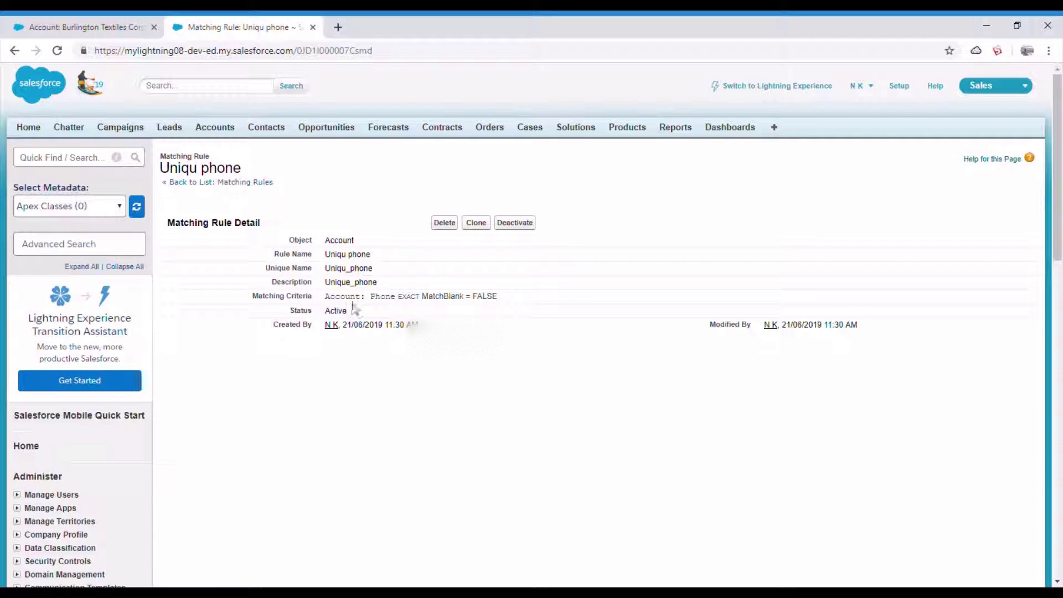
Step: Find Duplicate Rules with 'du' in Quick Find and create a new rule for Account
click(71, 162)
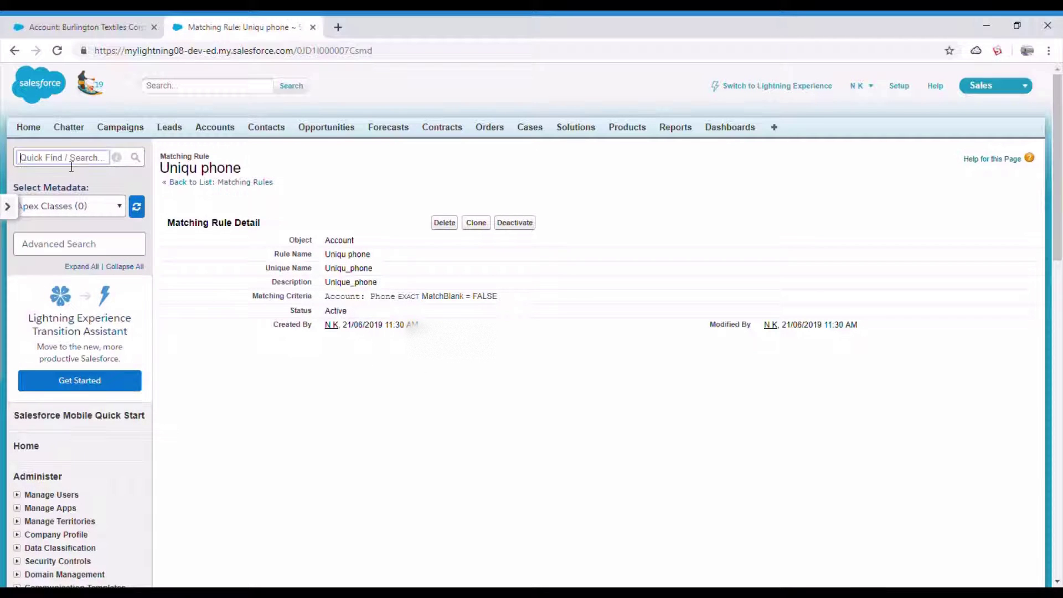
text(du)
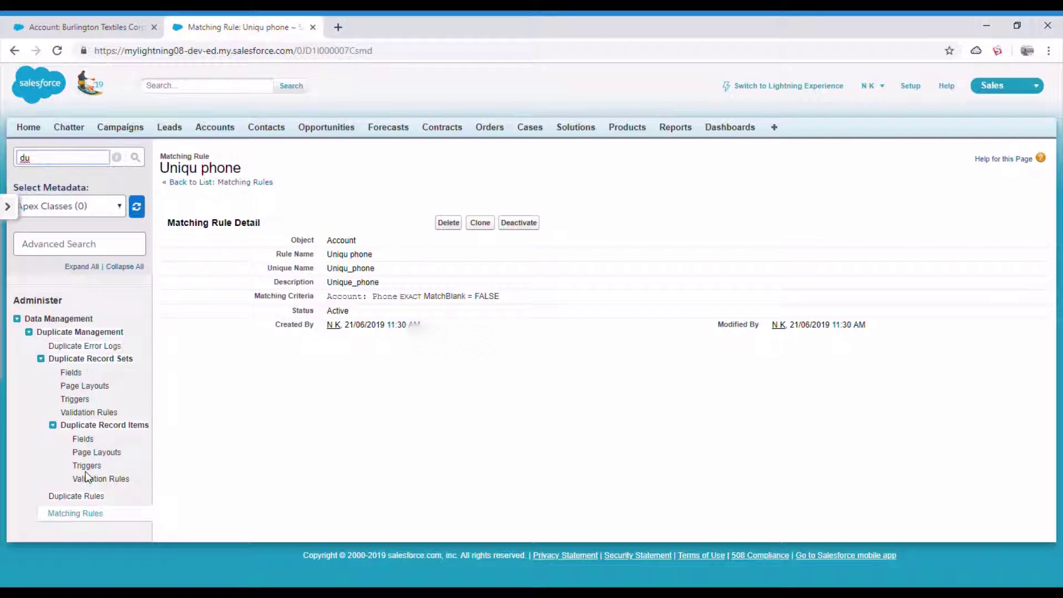
click(87, 500)
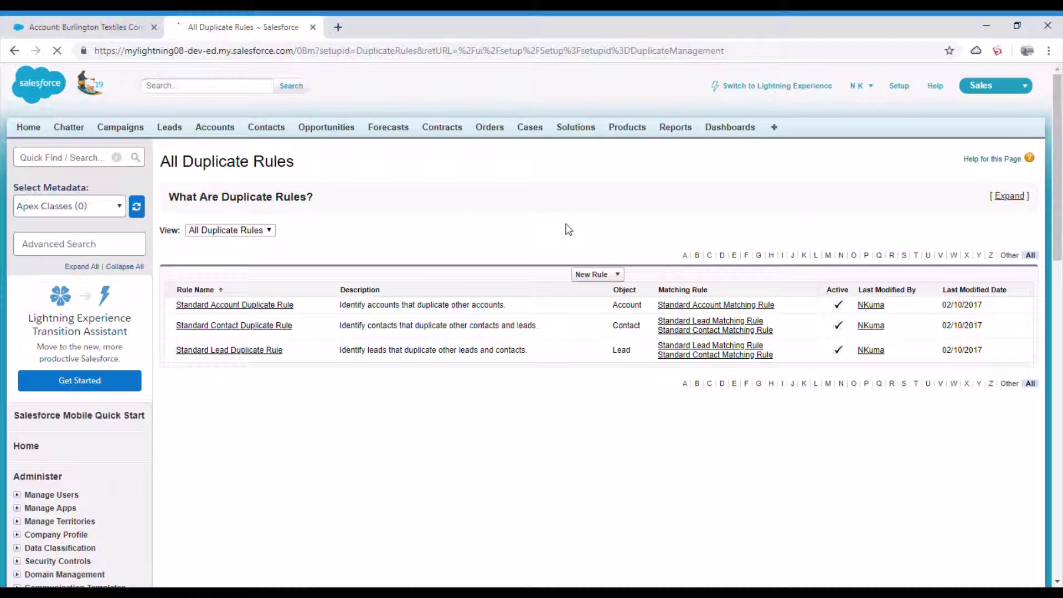
click(625, 275)
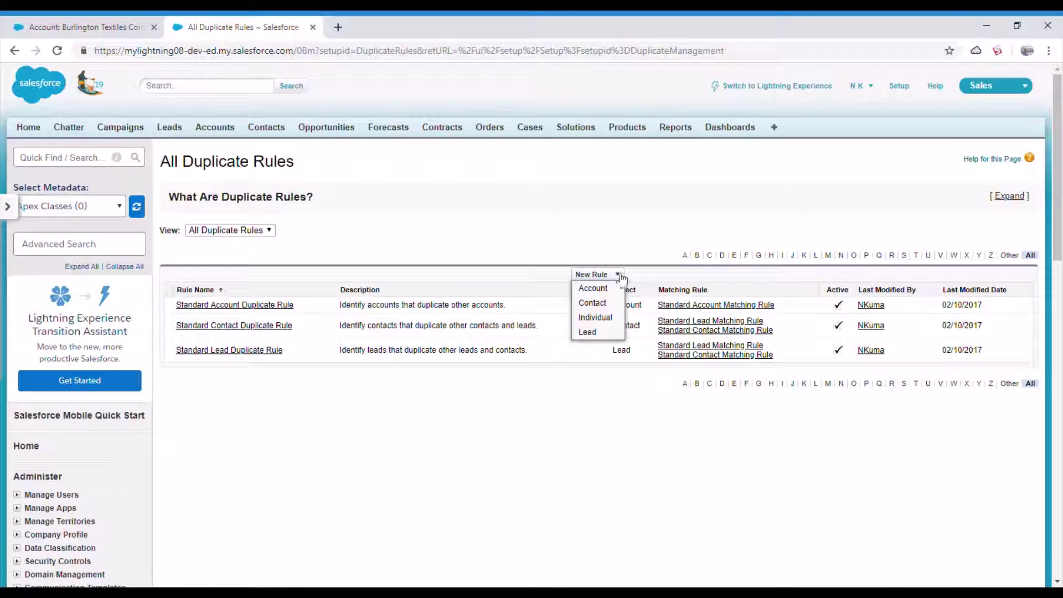
click(593, 289)
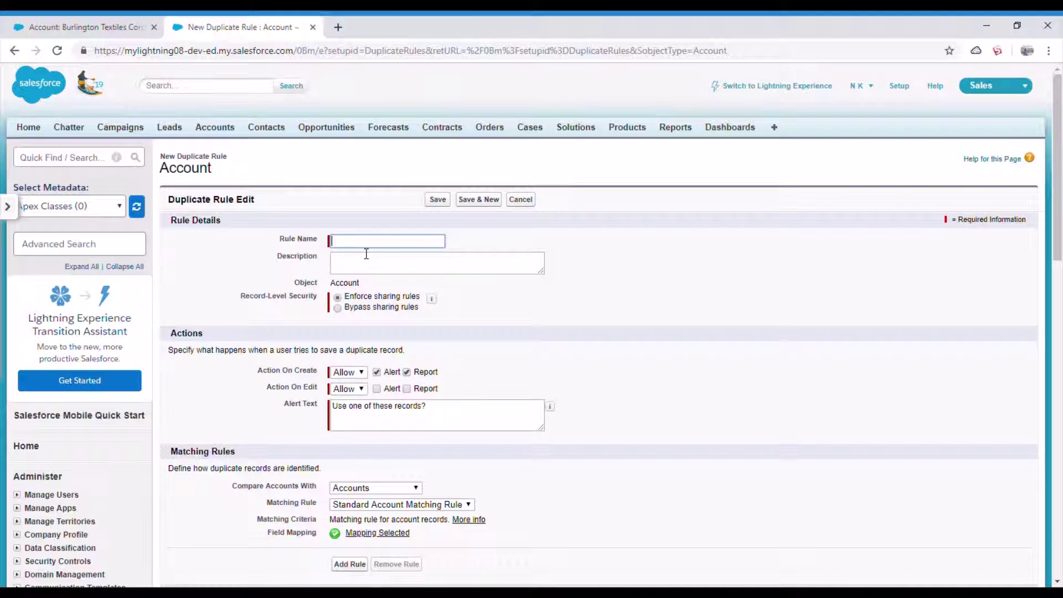
Step: Name the duplicate rule 'Uniqu phonee' and set it to bypass sharing rules
text(Uniqu phone)
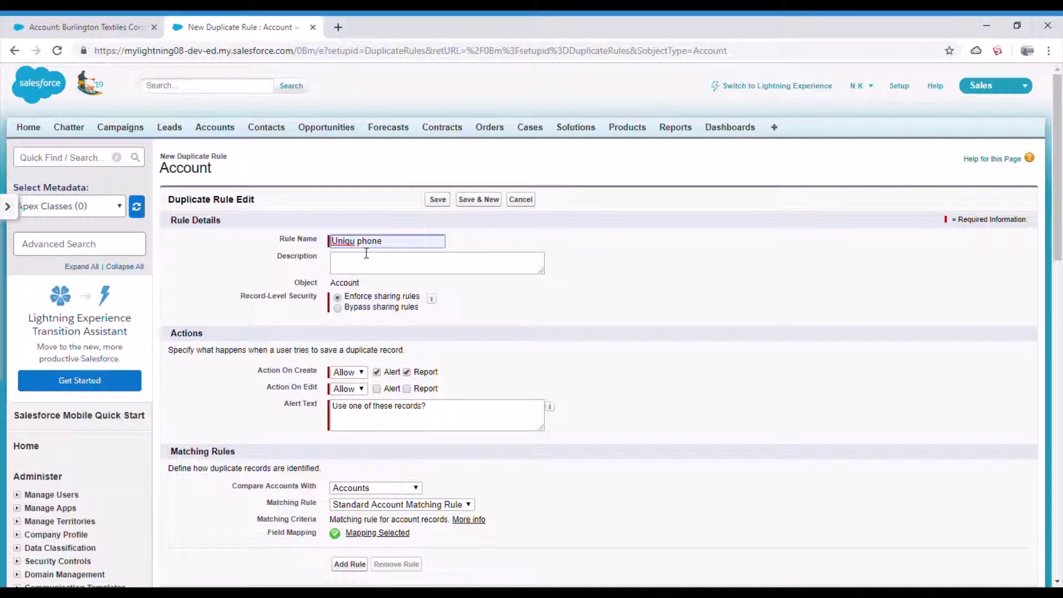
key(BackSpace)
key(BackSpace)
key(BackSpace)
key(BackSpace)
key(BackSpace)
key(BackSpace)
text(e phone)
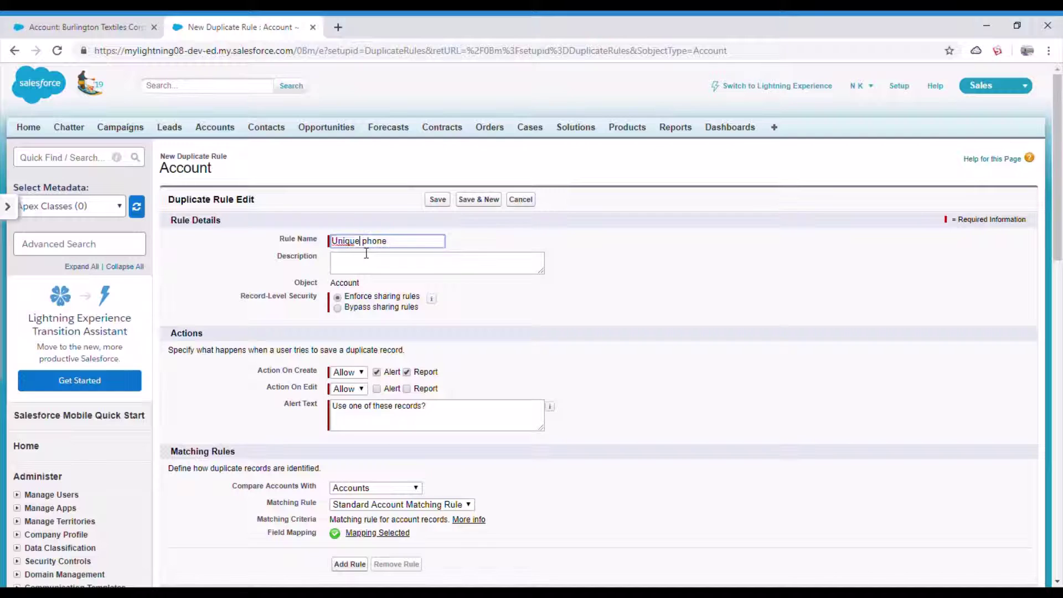
key(Tab)
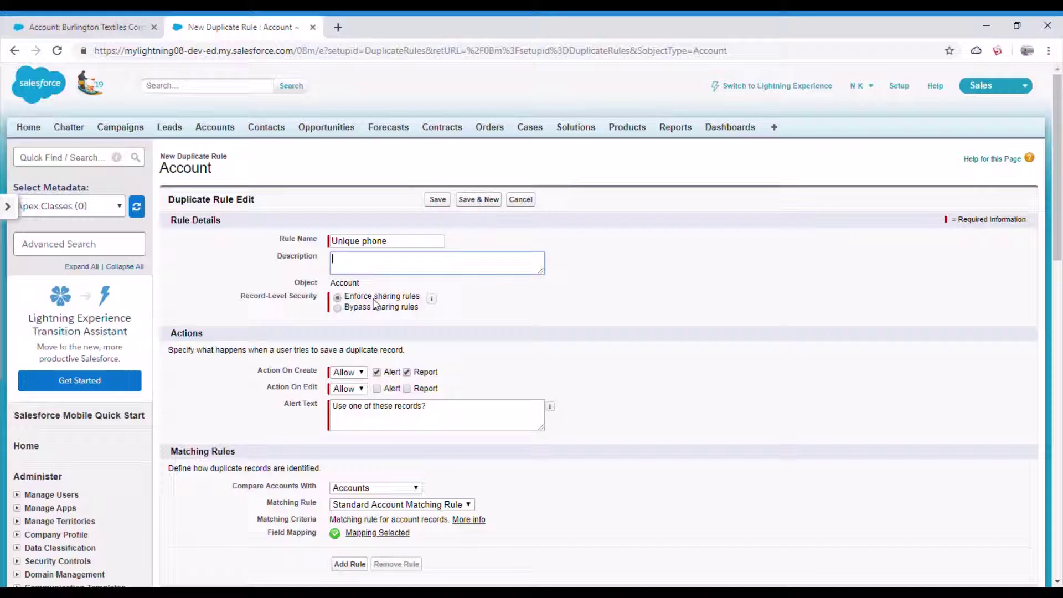
click(338, 308)
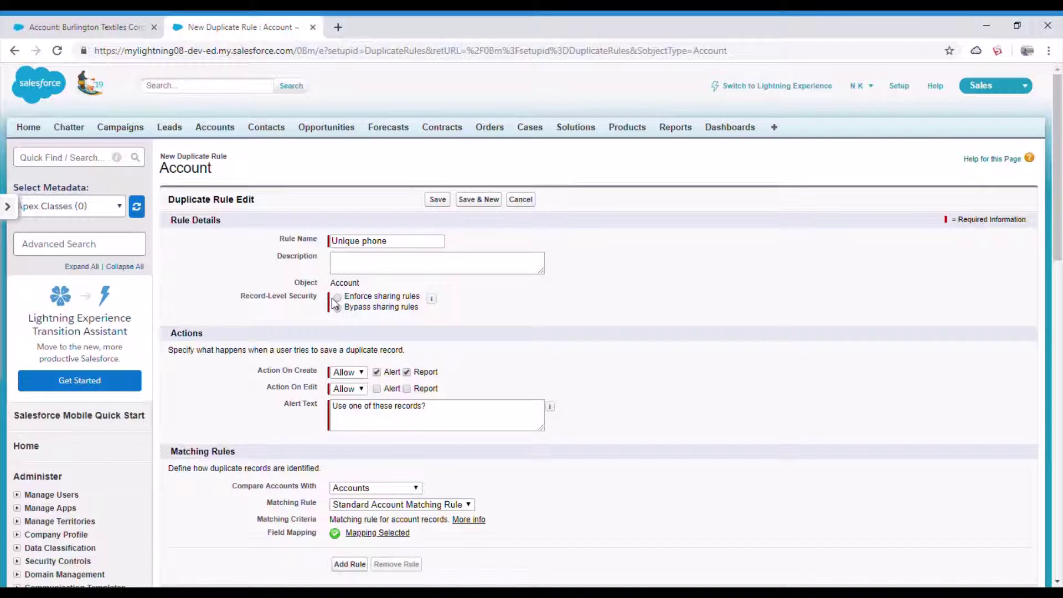
Step: Block duplicates on create and allow edits with Alert and Report, keeping the default alert text
mouse_move(431, 298)
click(355, 372)
click(354, 398)
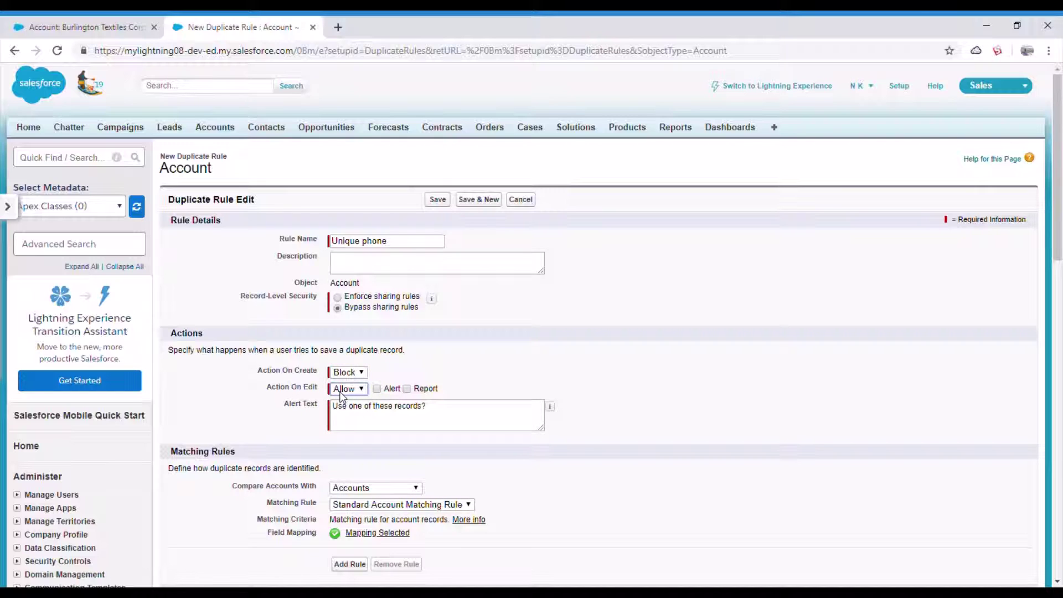
click(377, 389)
click(408, 388)
click(451, 408)
key(ctrl+a)
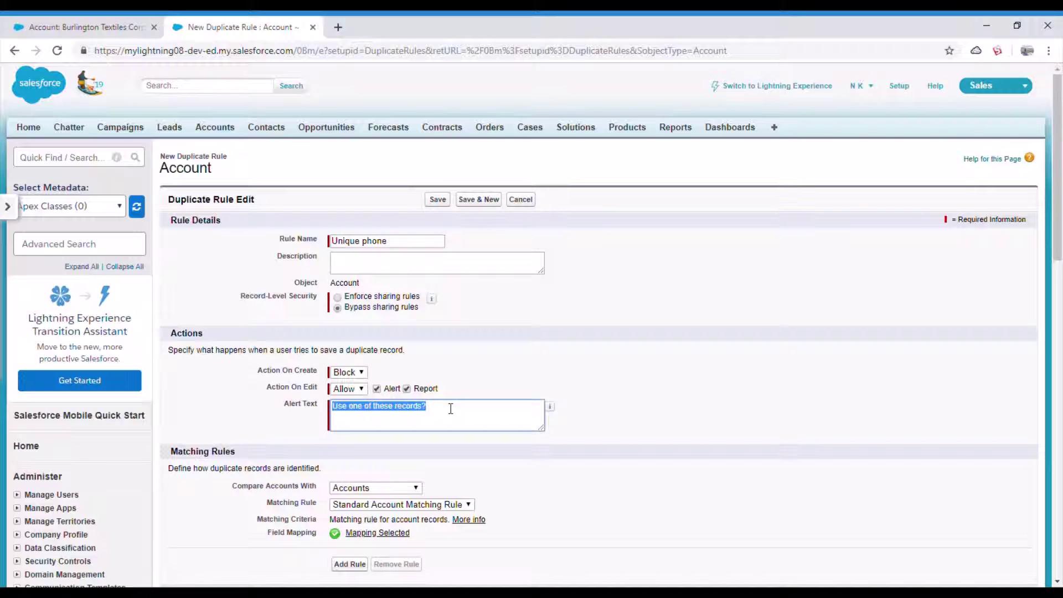
click(451, 416)
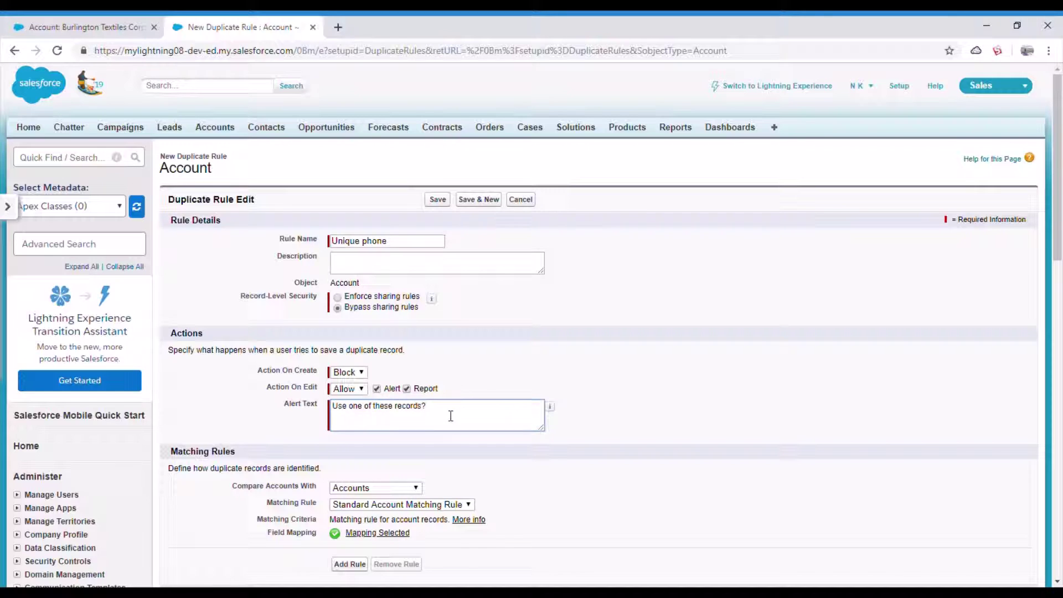
Step: Choose the Uniqu phone matching rule and leave the rule conditions empty
scroll(451, 416, down, 2)
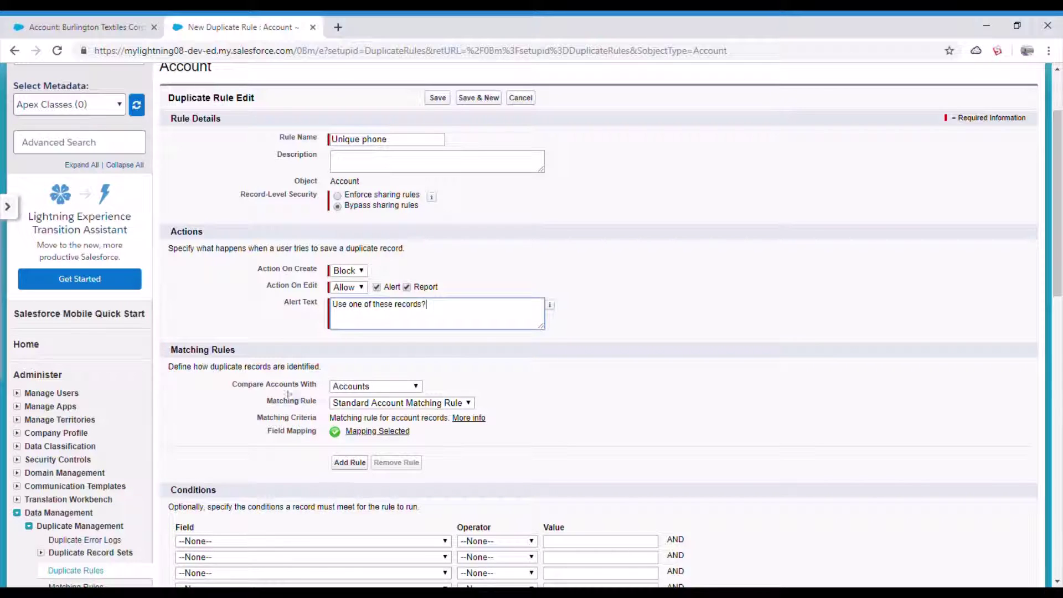
click(358, 408)
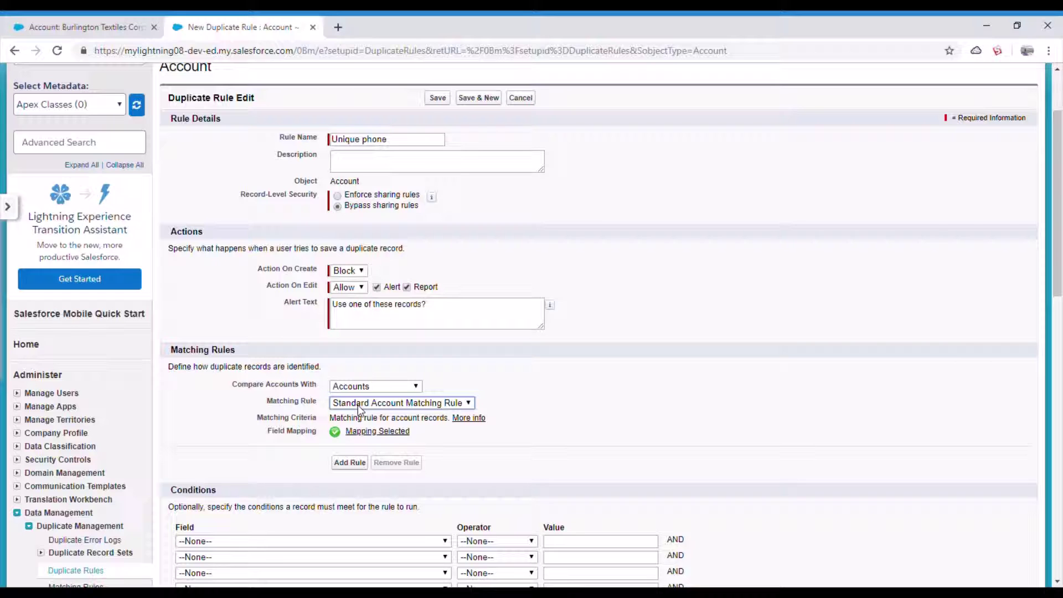
click(365, 441)
scroll(471, 443, down, 1)
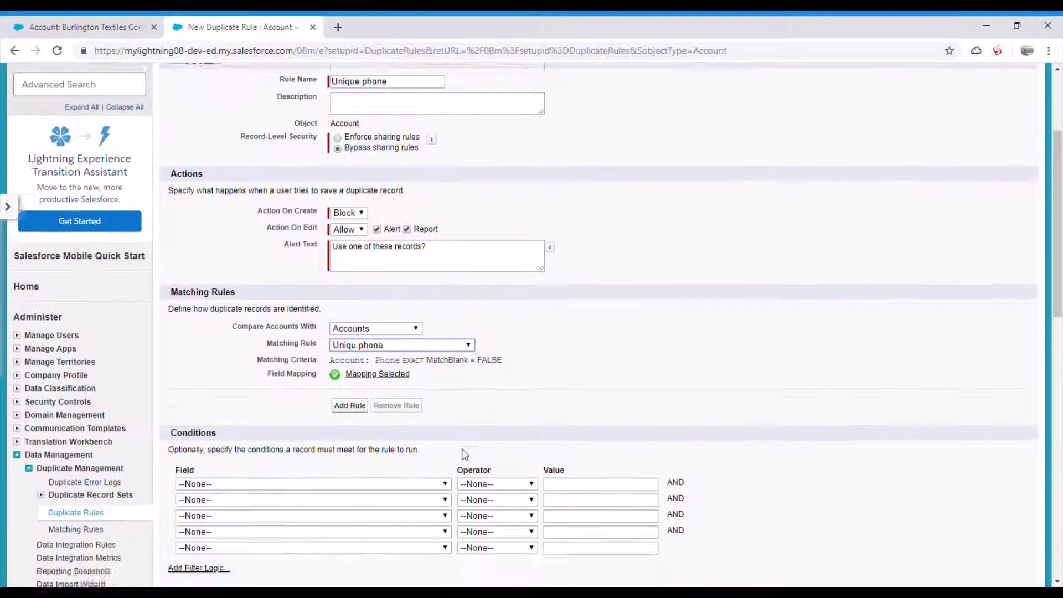
scroll(464, 454, down, 2)
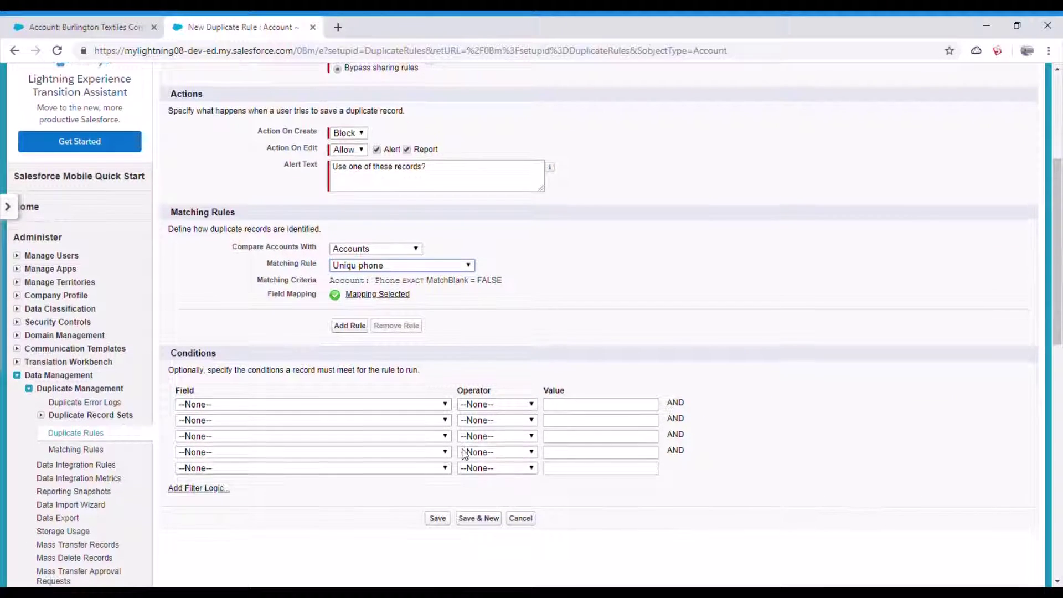
click(271, 404)
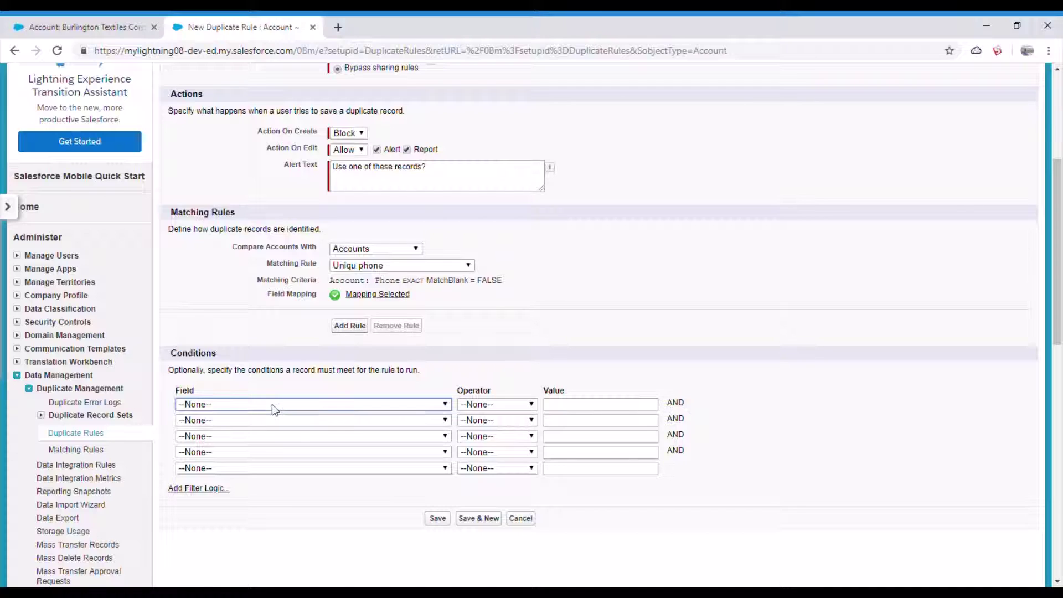
click(501, 357)
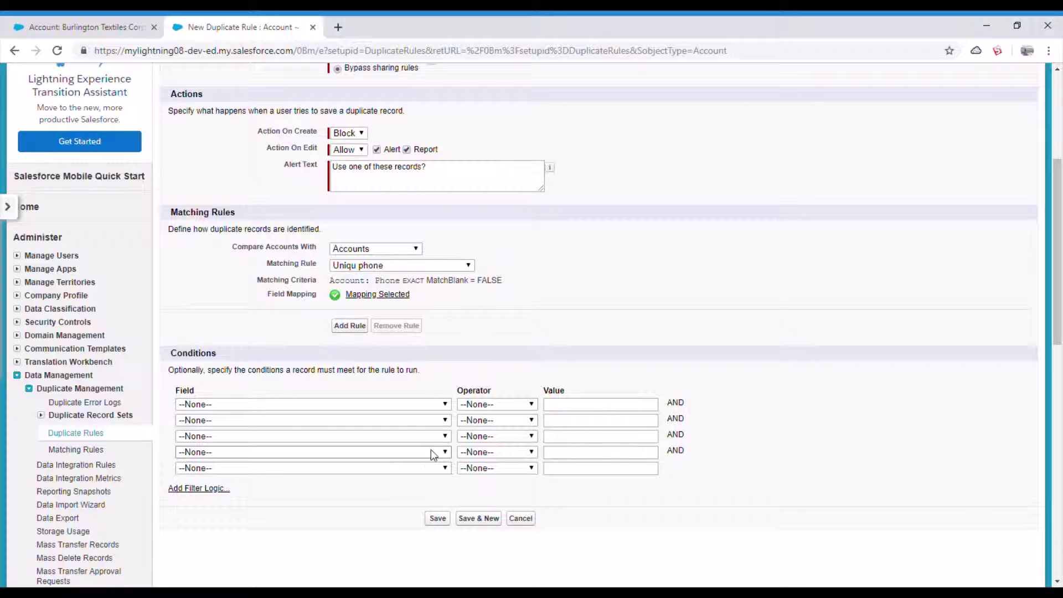
Step: Save the duplicate rule, then activate it from the Duplicate Rule Detail page
click(438, 520)
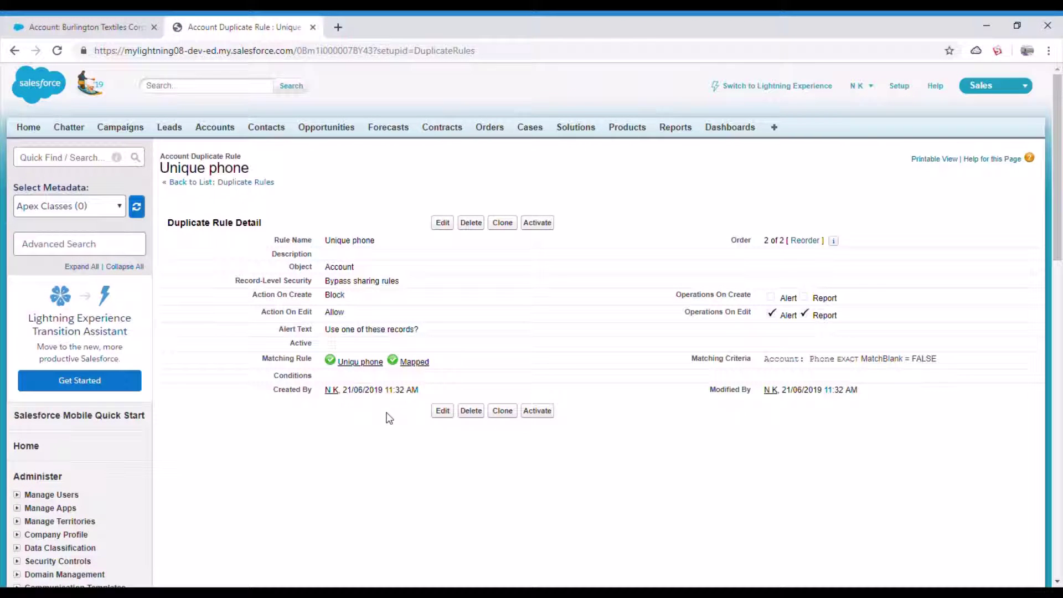
click(544, 227)
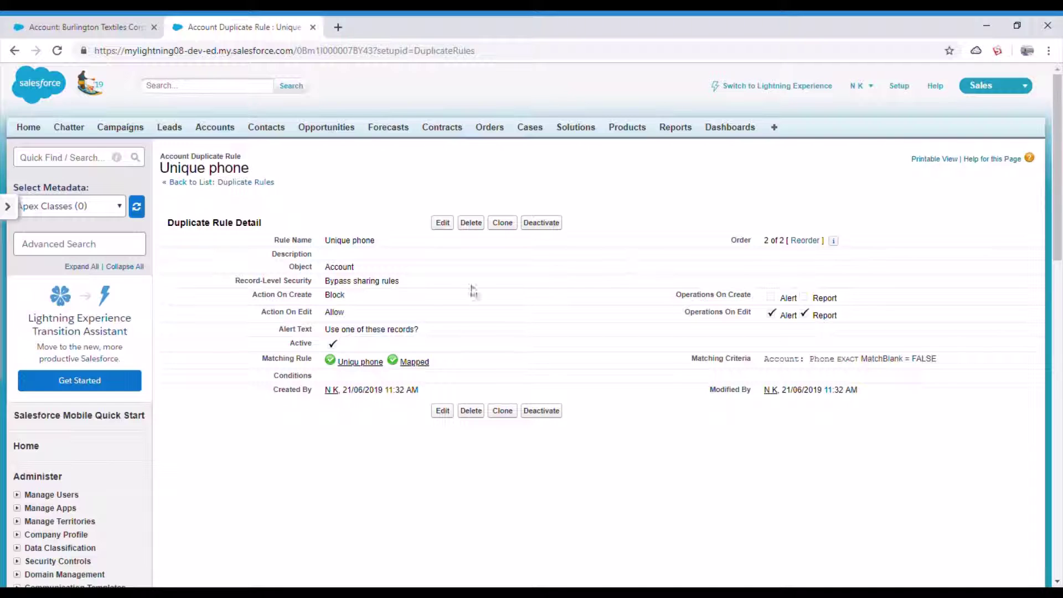
double_click(337, 298)
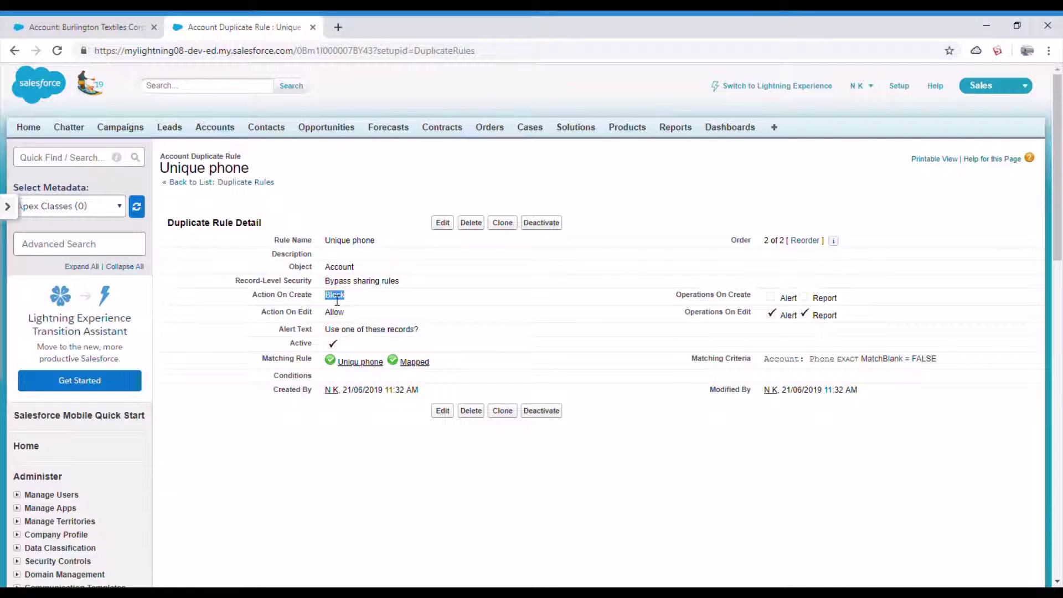
Step: Select Burlington Textiles' phone number on its account tab, then go to the Accounts home page
click(107, 22)
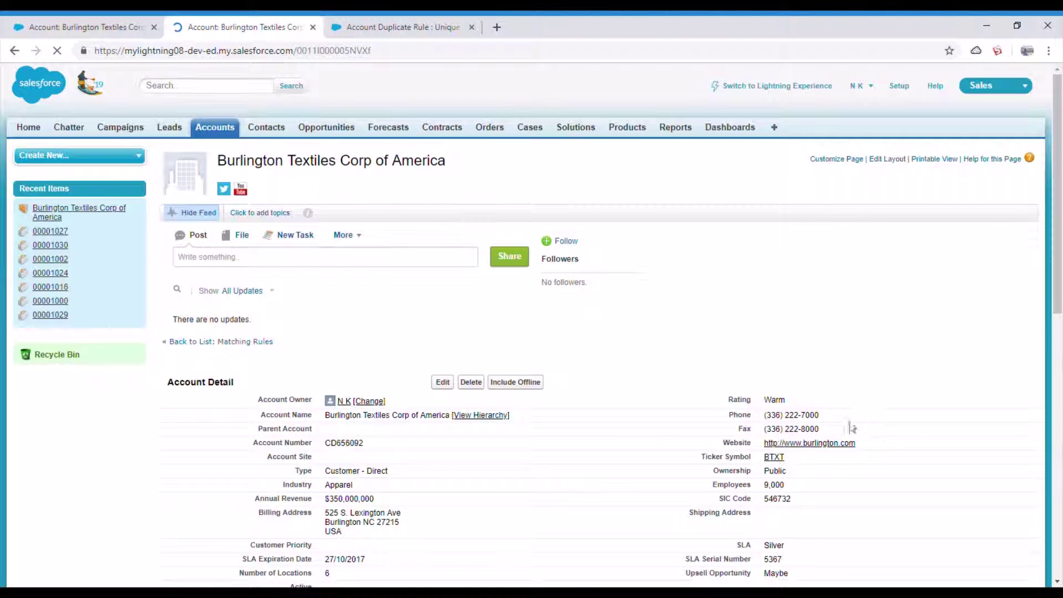
mouse_move(818, 416)
mouse_down()
mouse_move(764, 416)
mouse_move(833, 416)
mouse_up()
key(ctrl+c)
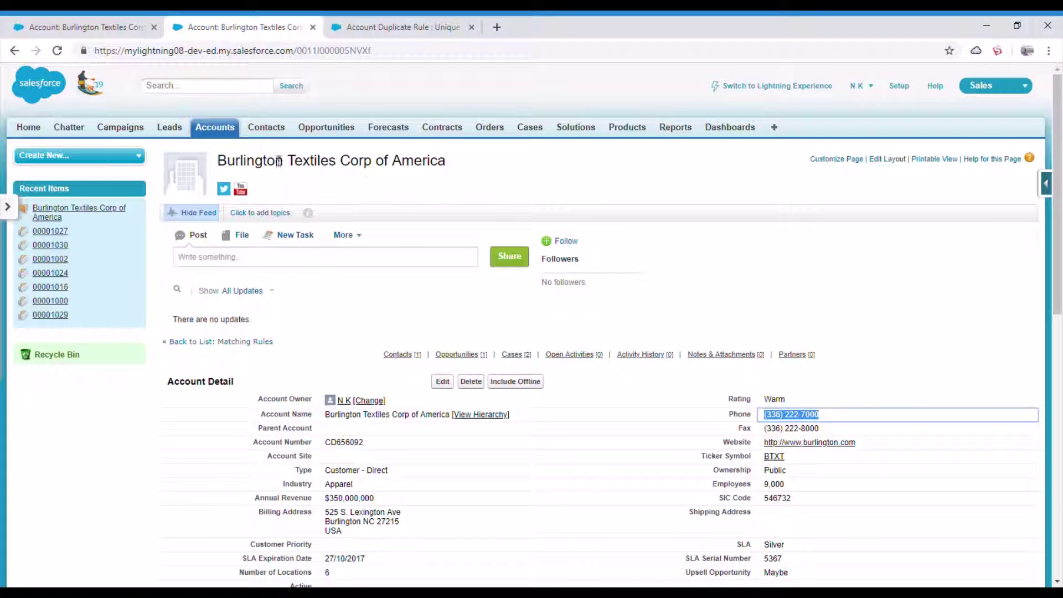
click(216, 133)
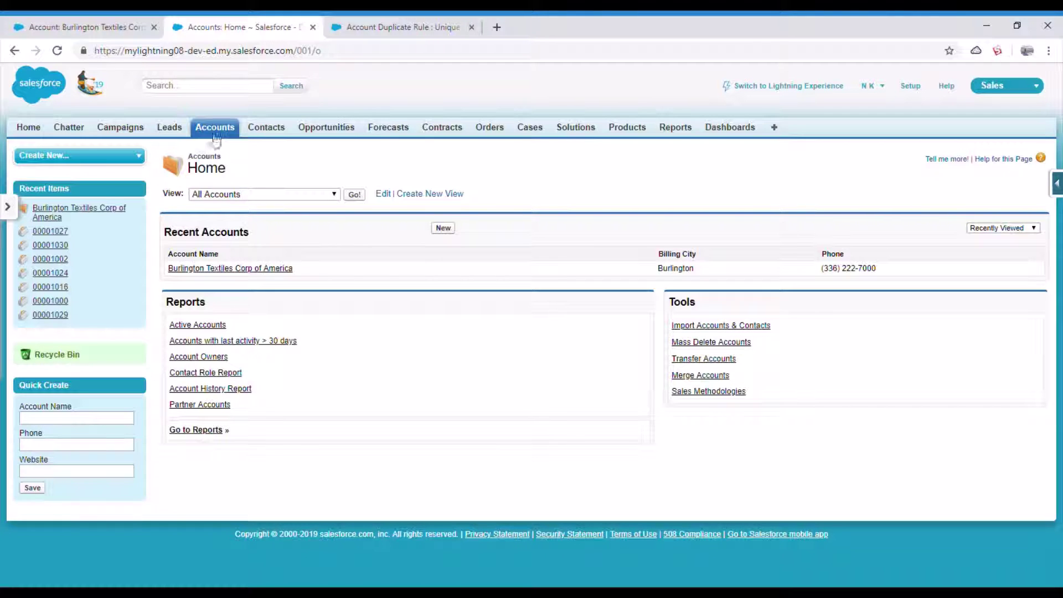
click(443, 229)
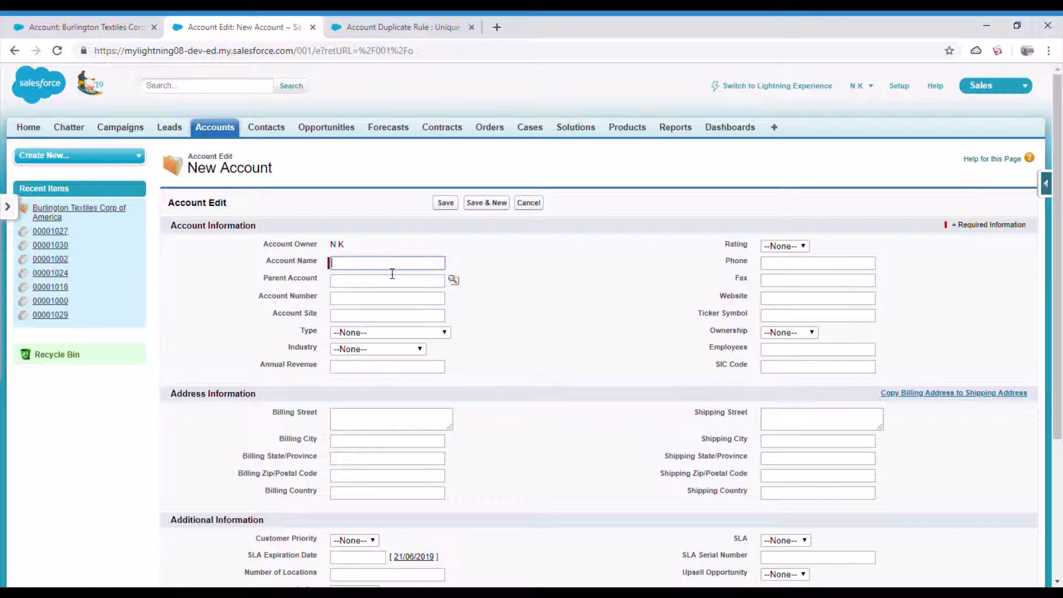
text(Match & Dup test)
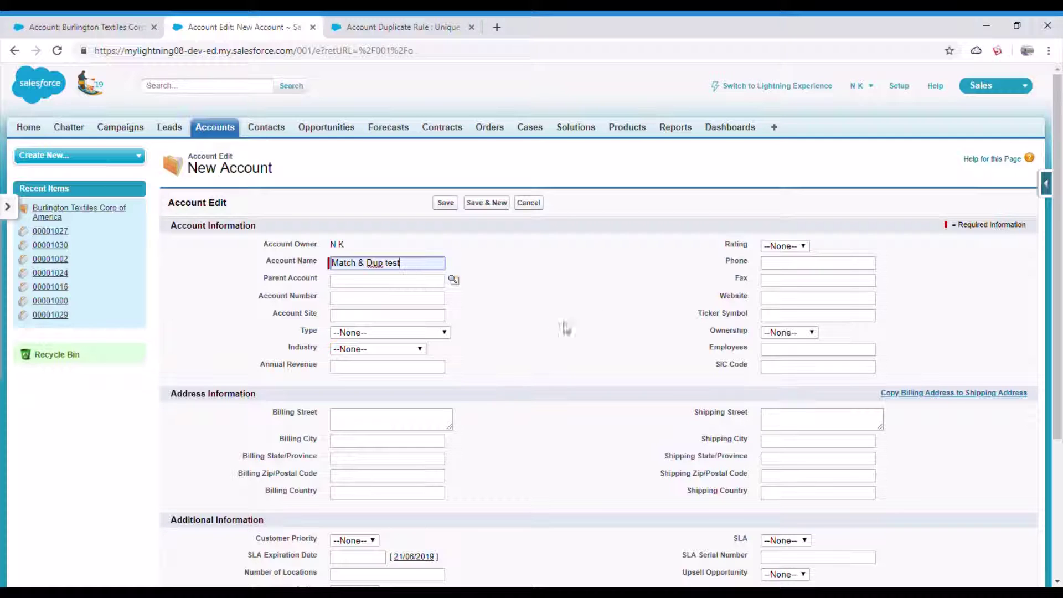
click(785, 246)
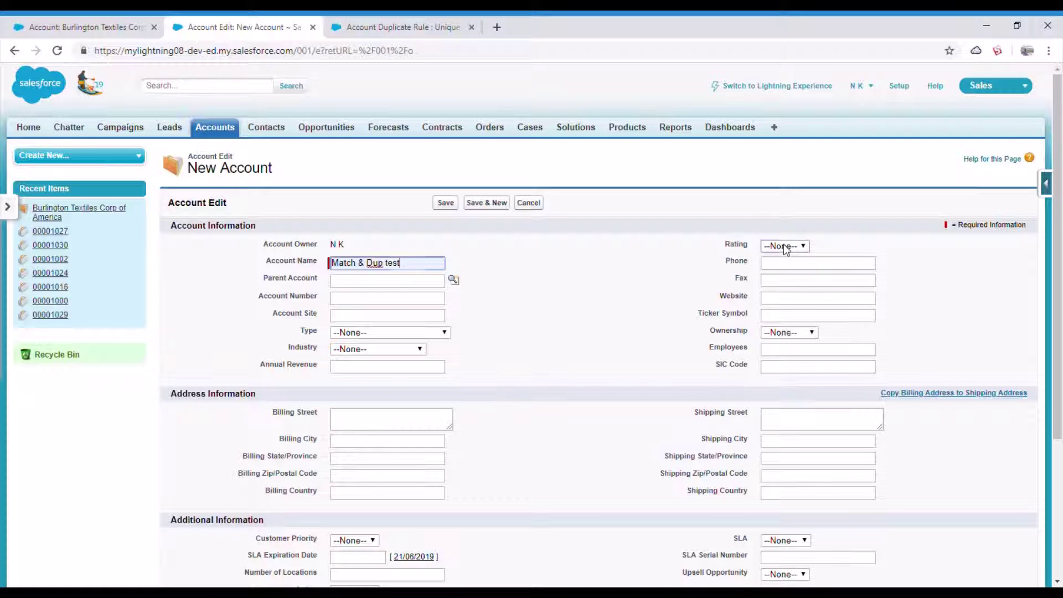
click(785, 274)
scroll(742, 360, down, 3)
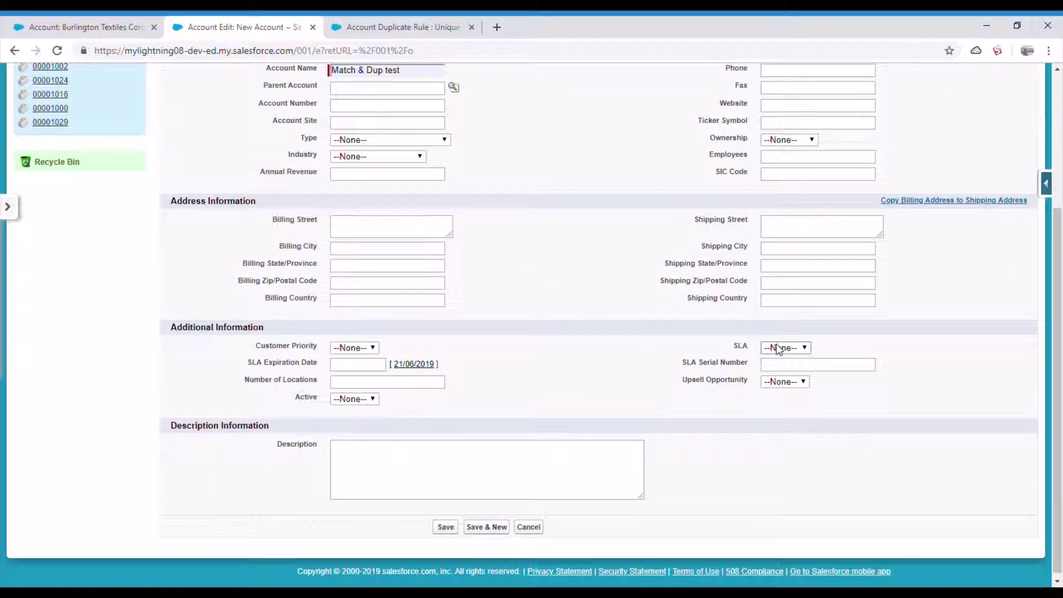
click(778, 348)
click(783, 381)
click(355, 347)
click(346, 387)
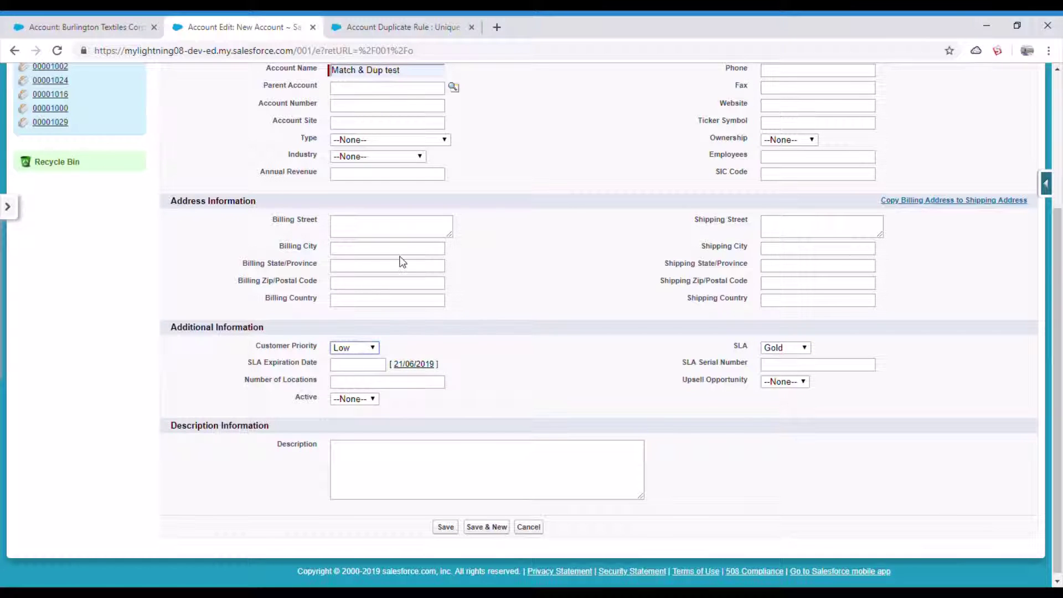
scroll(402, 262, up, 3)
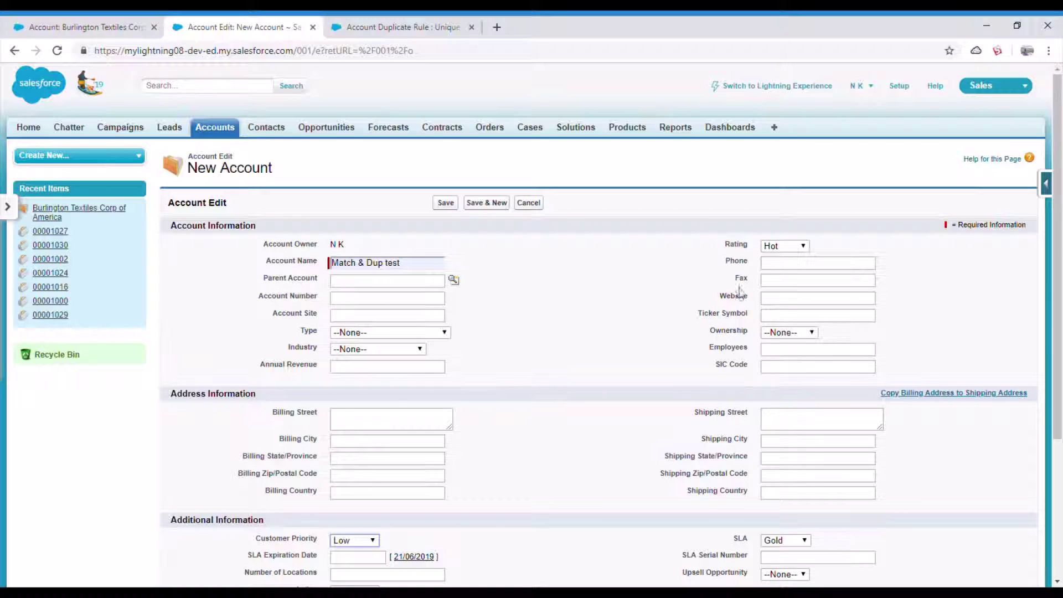
click(782, 269)
key(ctrl+v)
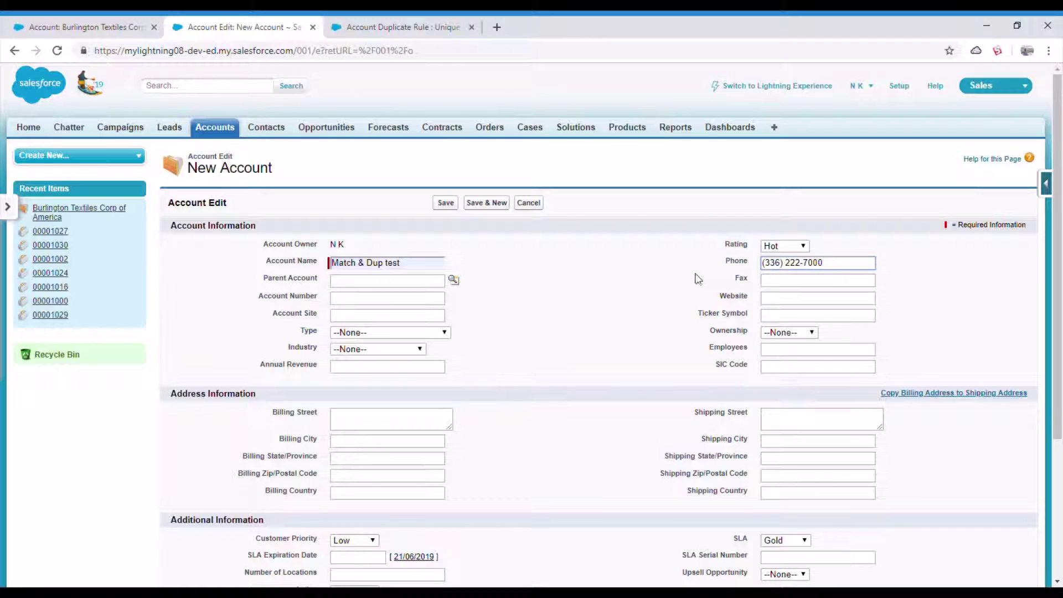
Step: Attempt to save the account and get blocked by one possible duplicate, Burlington Textiles
click(439, 207)
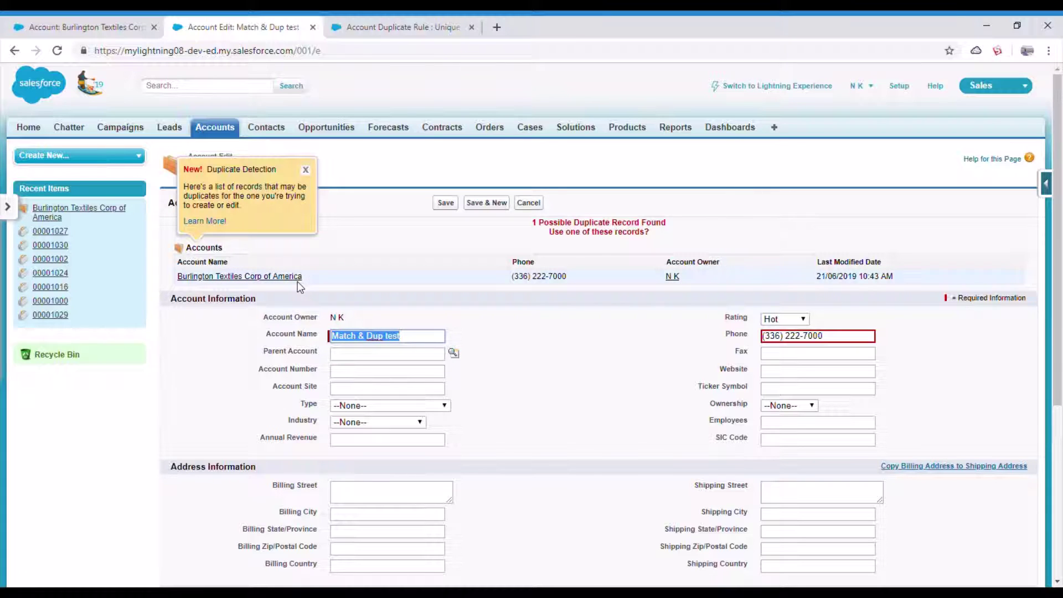
triple_click(574, 233)
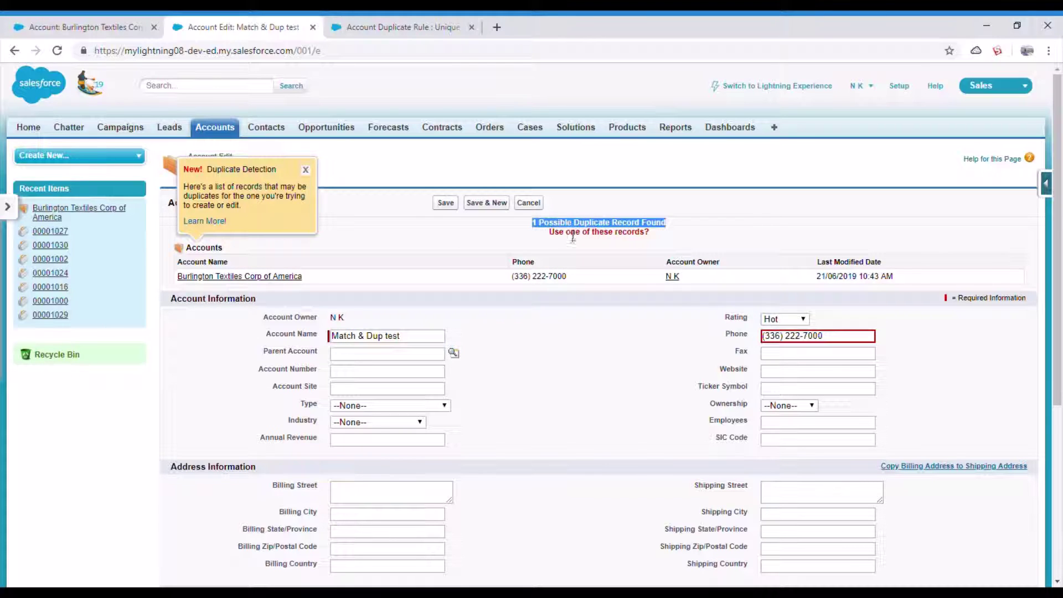
double_click(571, 233)
triple_click(572, 237)
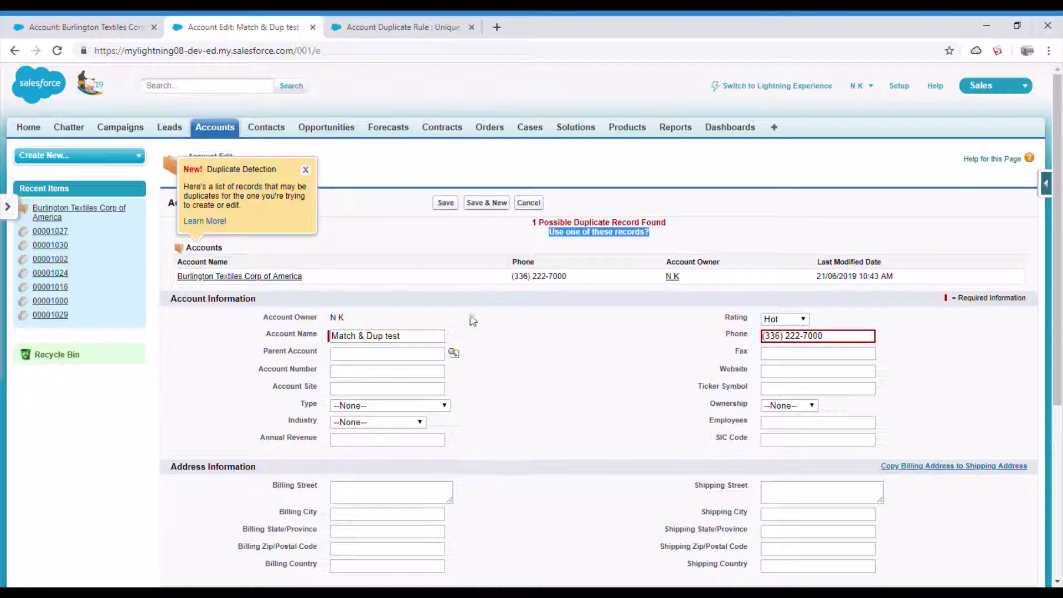
click(446, 203)
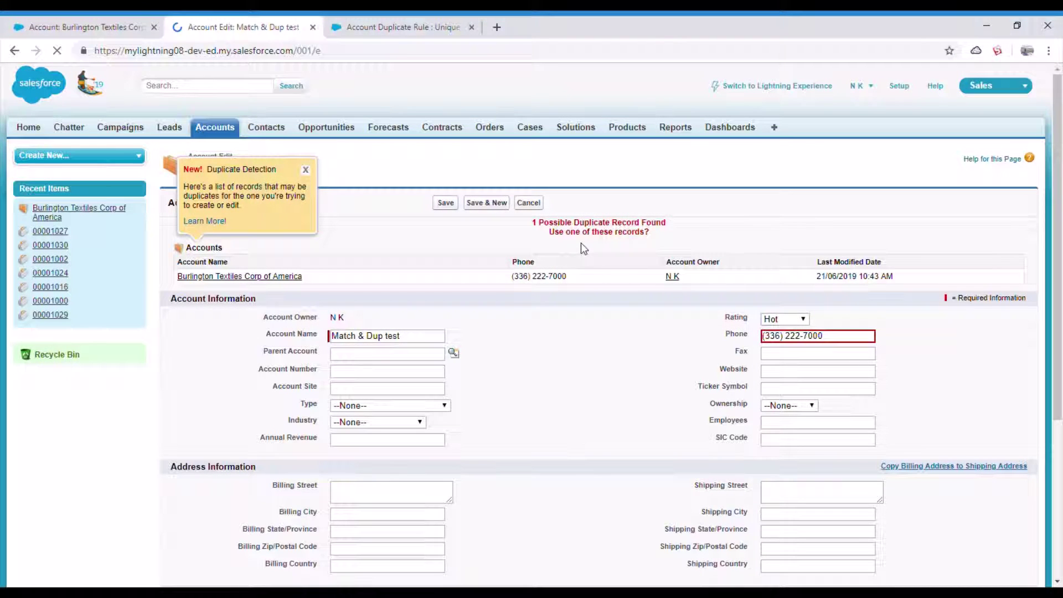
click(841, 337)
key(BackSpace)
text(1)
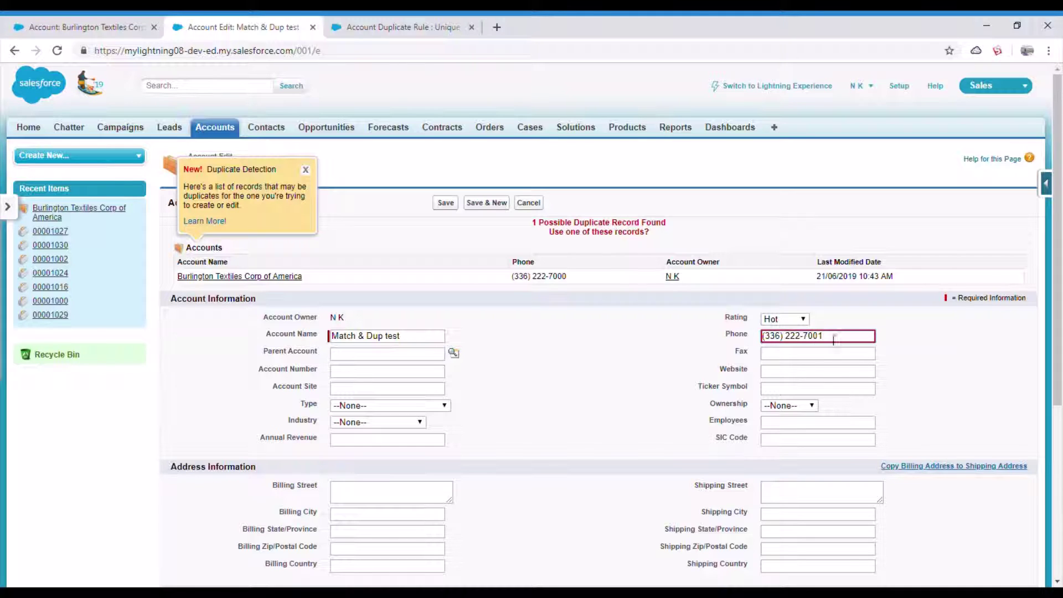
click(447, 203)
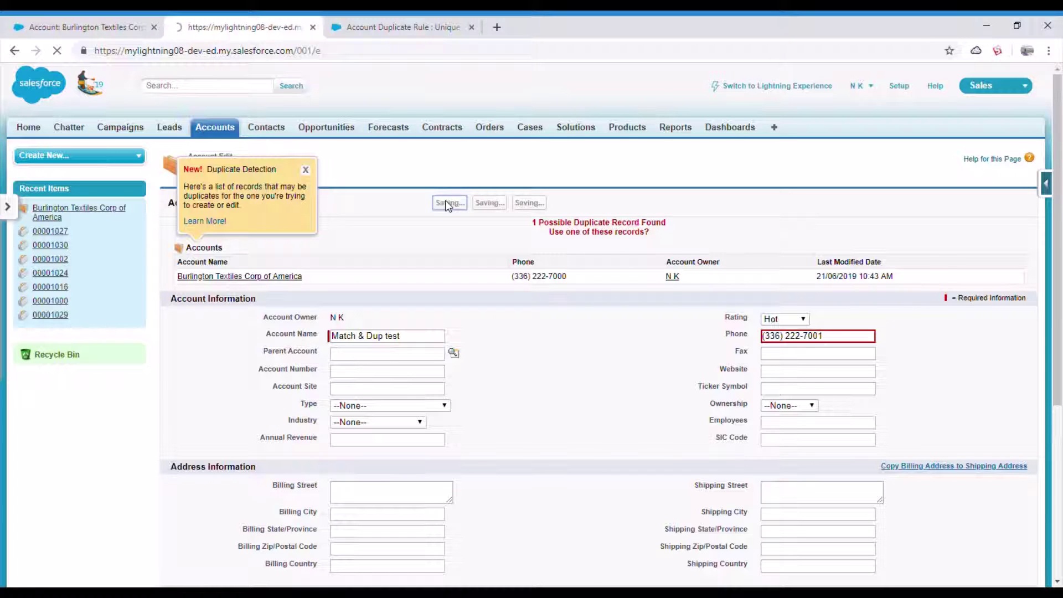
scroll(617, 370, down, 1)
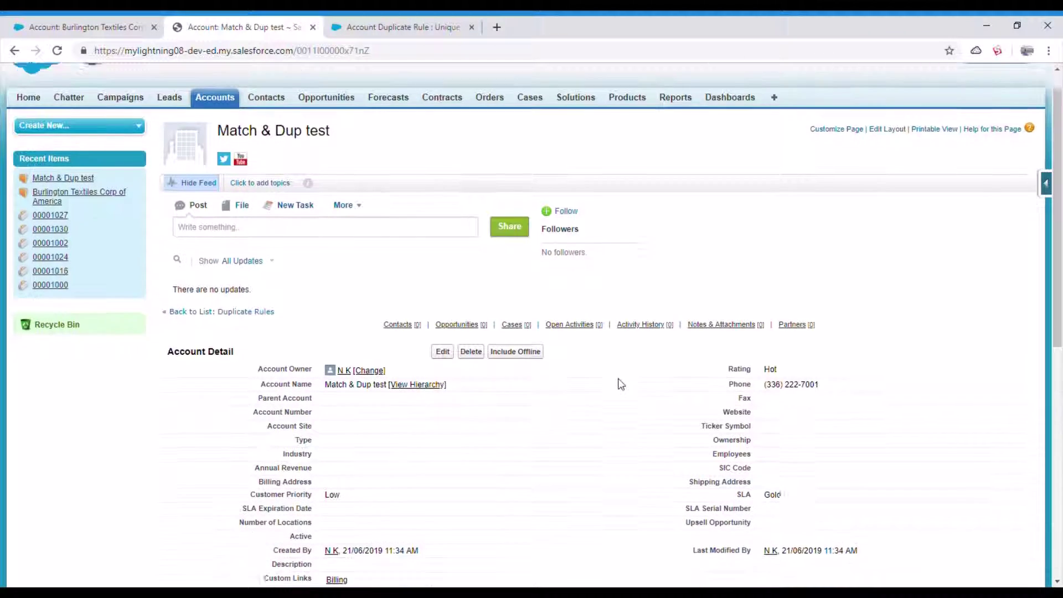
scroll(621, 384, down, 3)
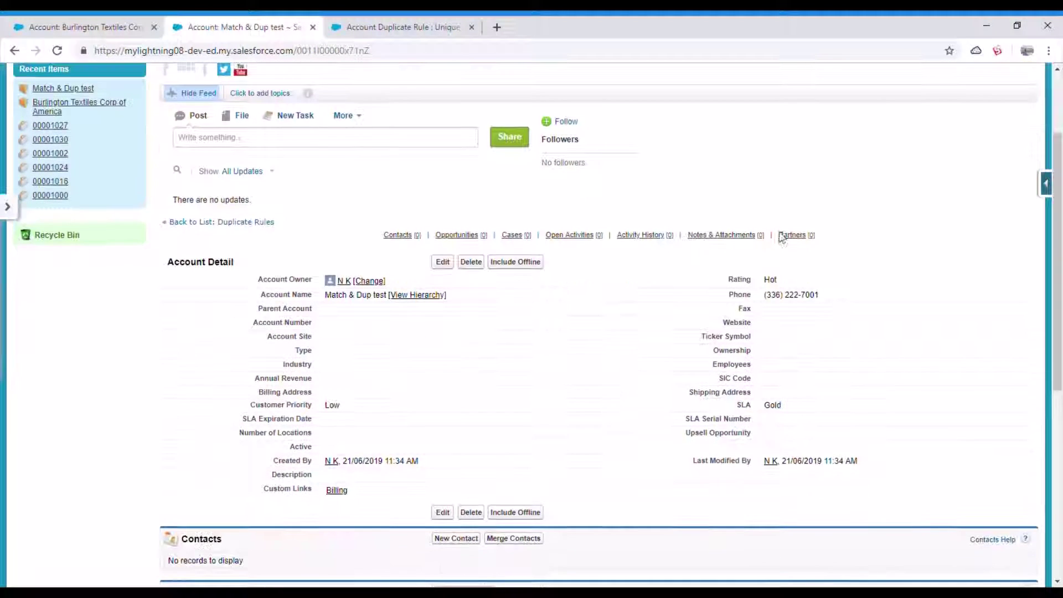
double_click(838, 300)
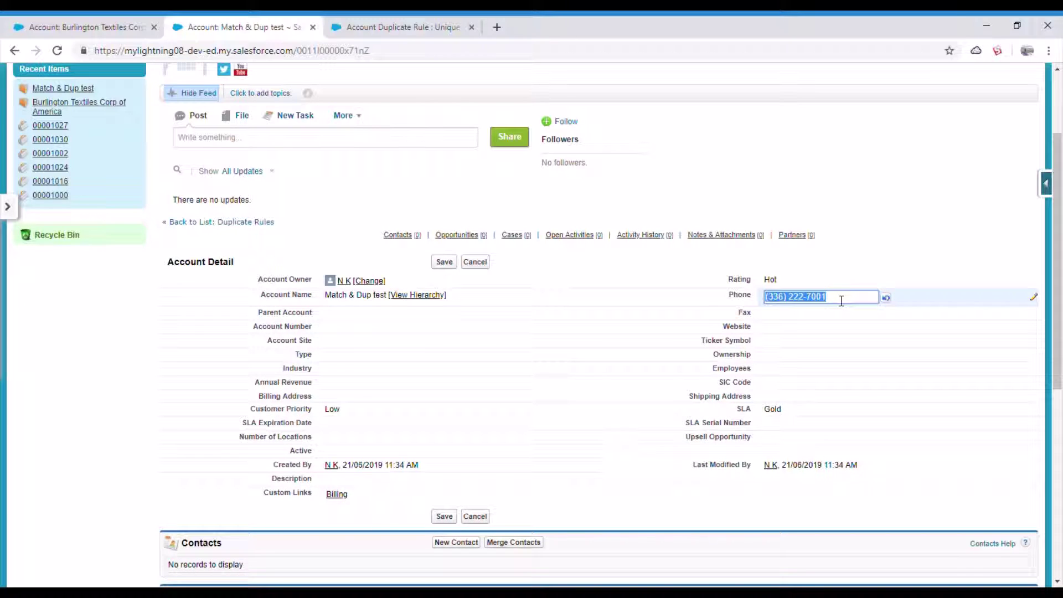
click(841, 301)
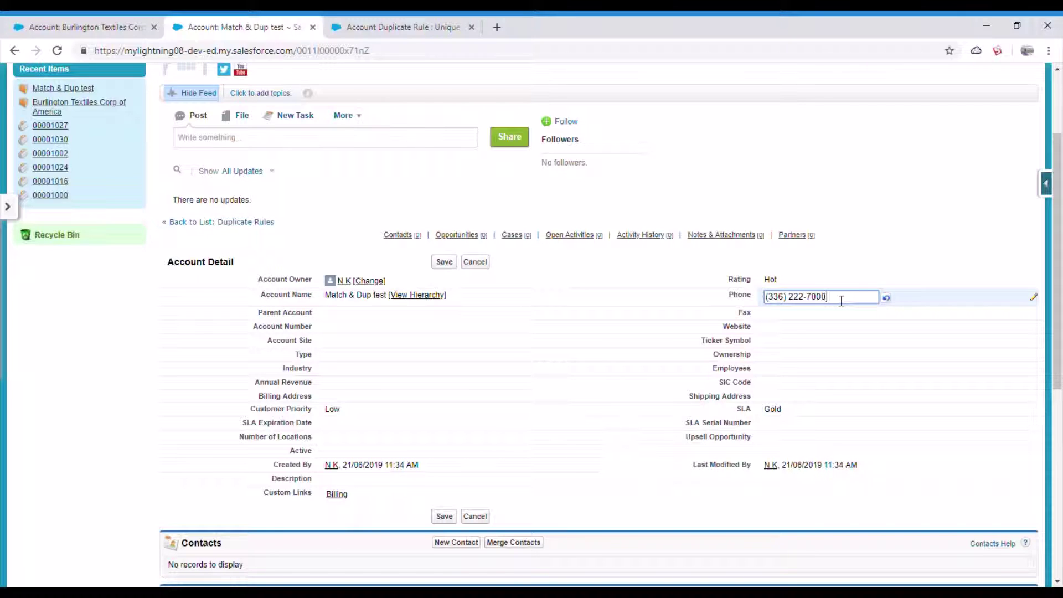
click(842, 266)
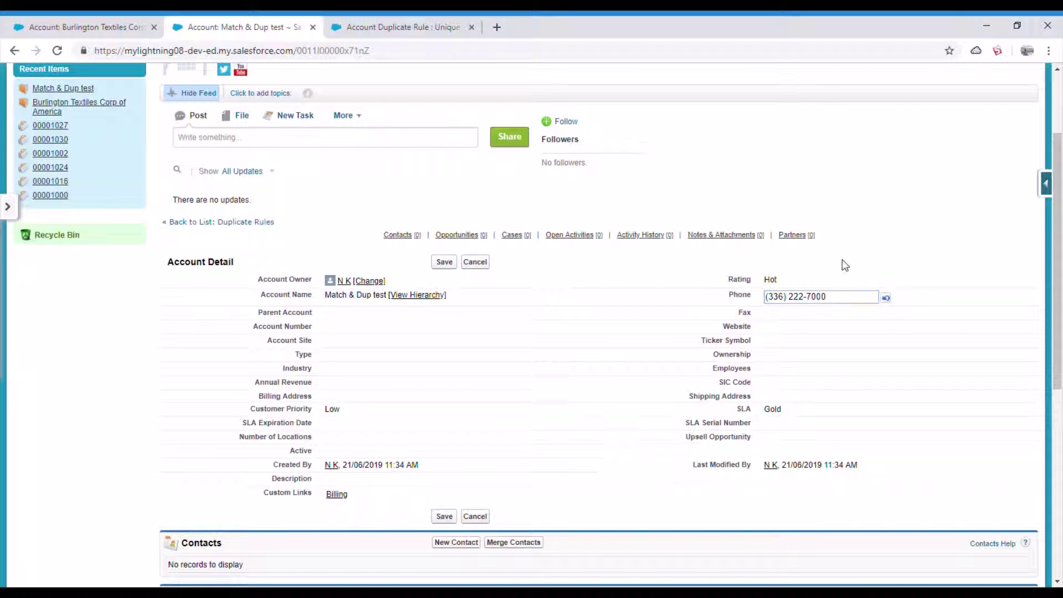
click(446, 265)
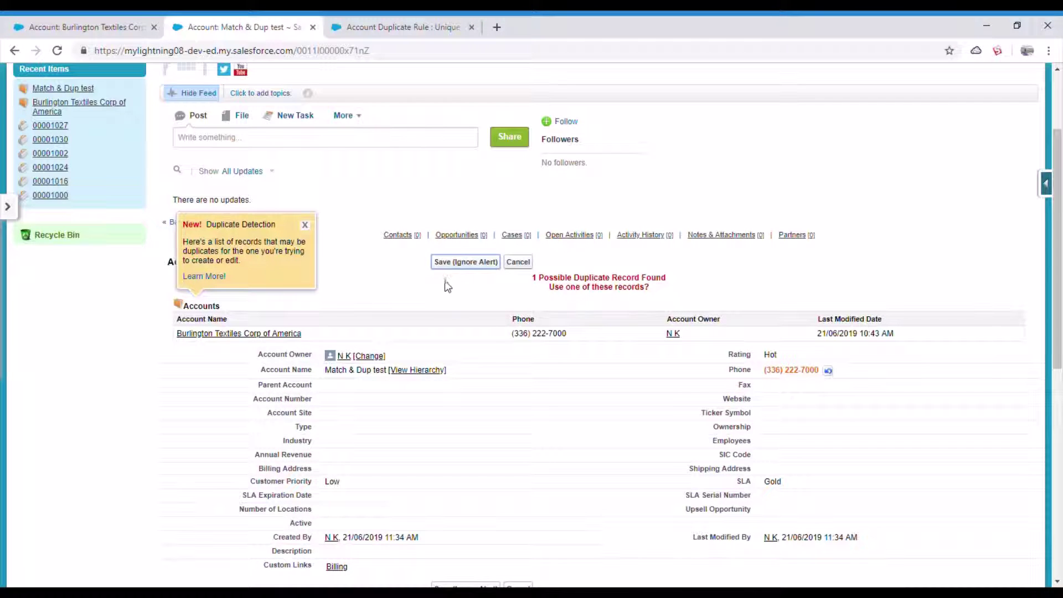
Step: Dismiss the Duplicate Detection tip, check the Unique phone rule, then save ignoring the alert
click(305, 226)
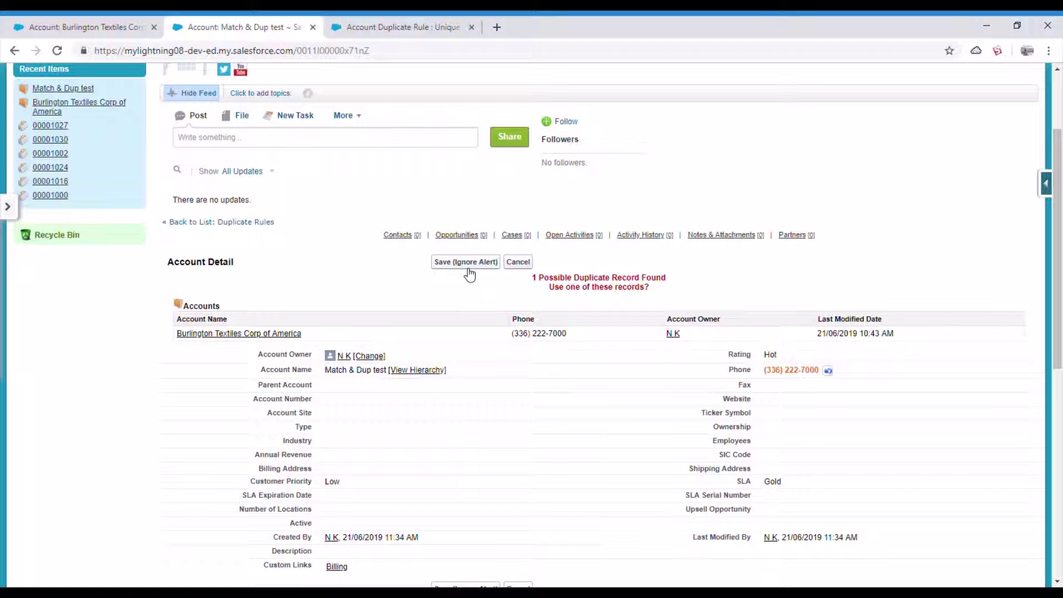
click(404, 28)
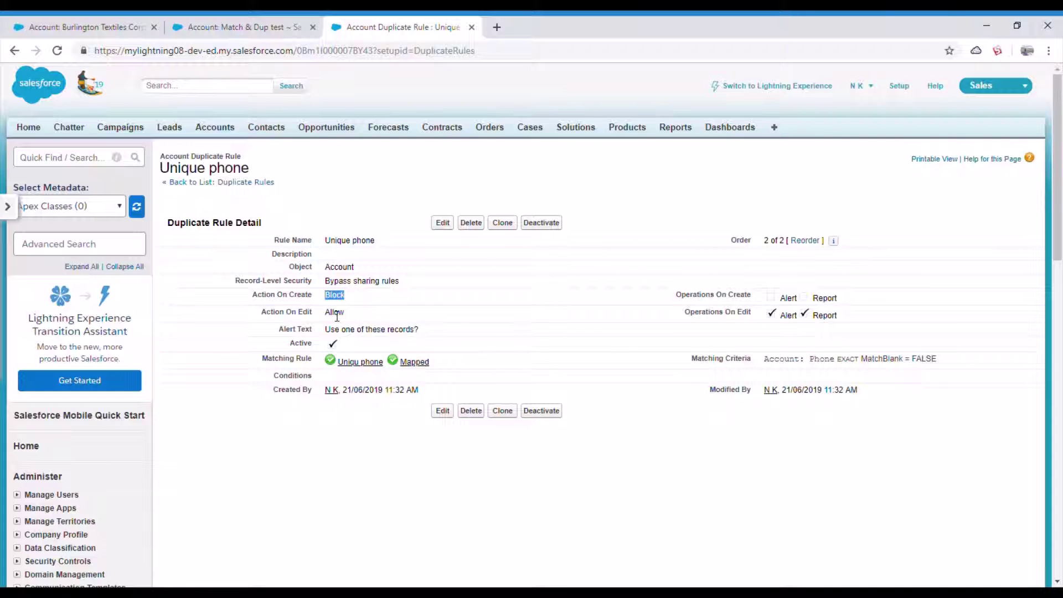
click(241, 30)
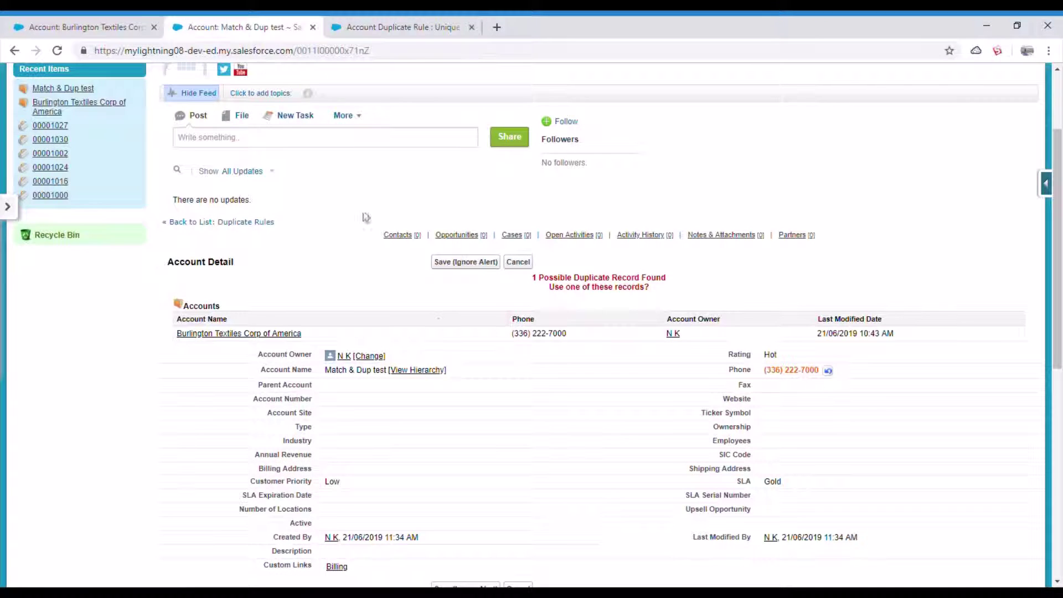
click(457, 266)
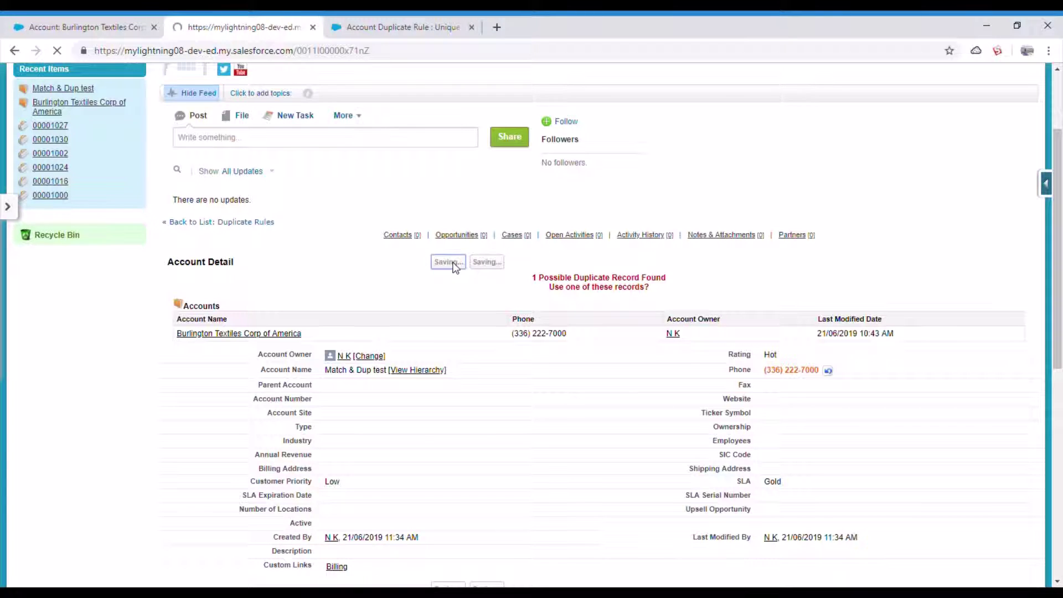
Step: Return to the Unique phone duplicate rule details
scroll(429, 435, down, 5)
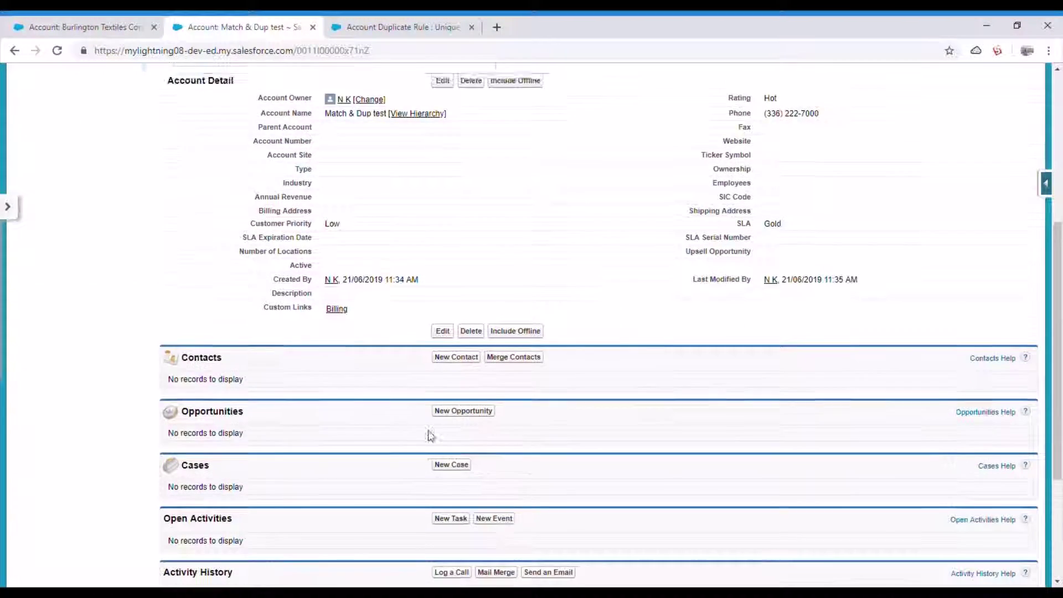
scroll(430, 436, up, 2)
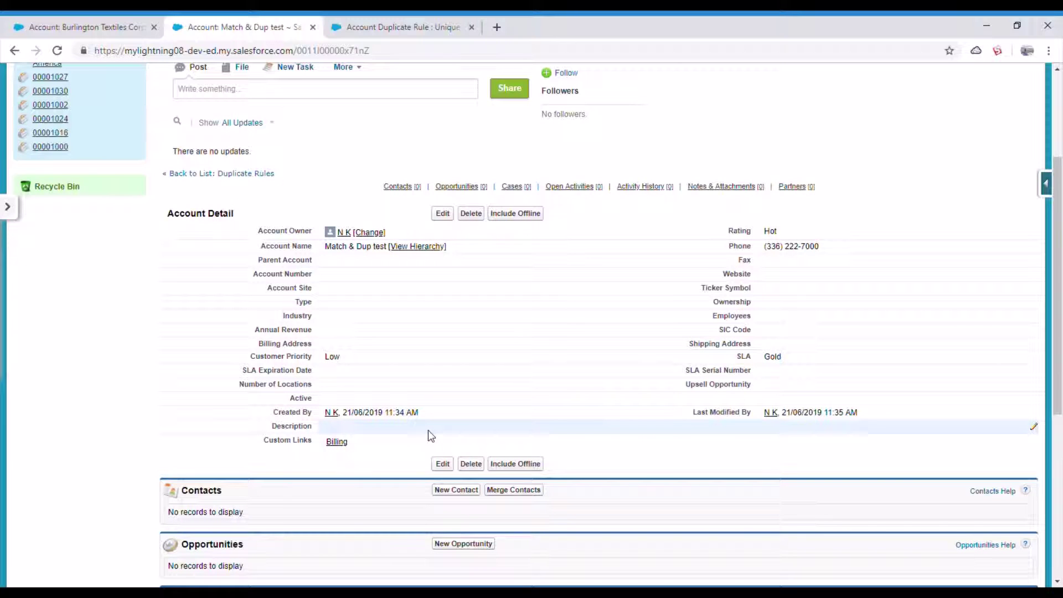
click(402, 25)
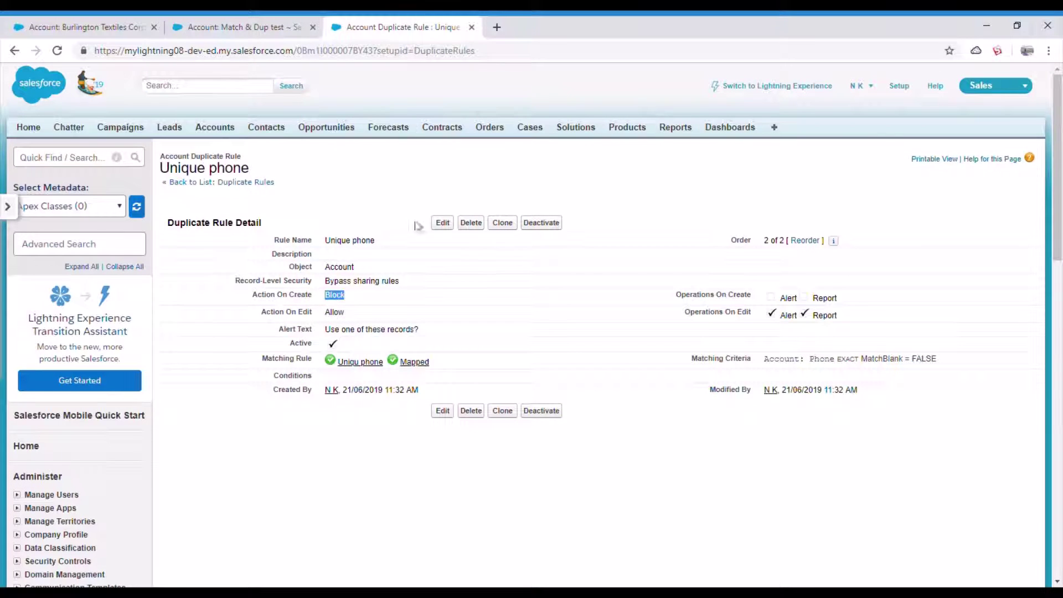